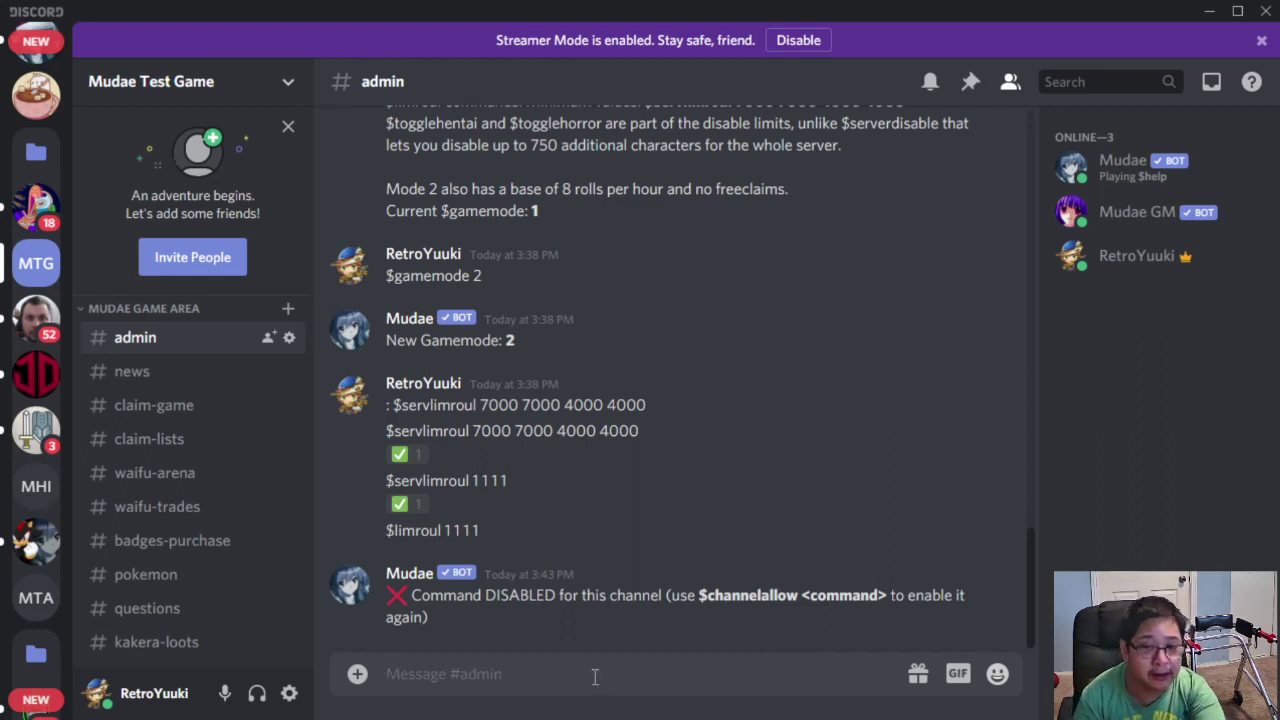
Step: Query $gamemode in #admin, read Mudae's mode 2 explanation, then glance at #claim-game
text($)
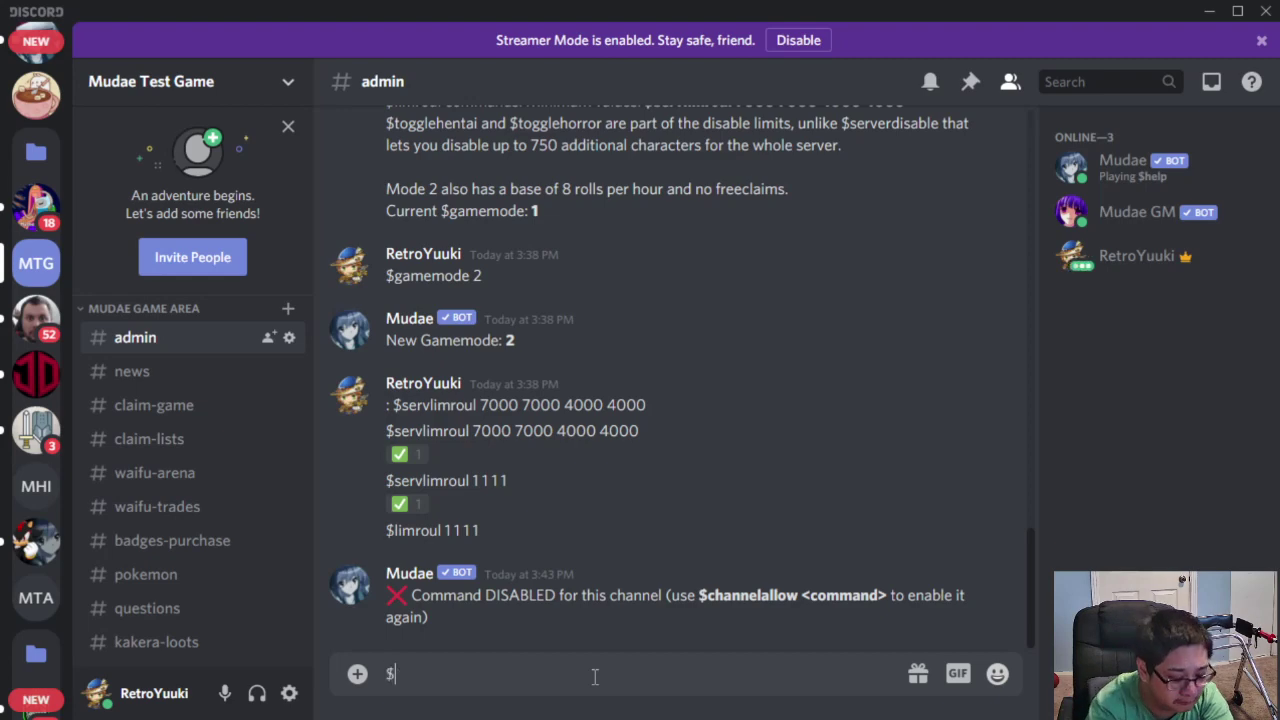
text(gamemode)
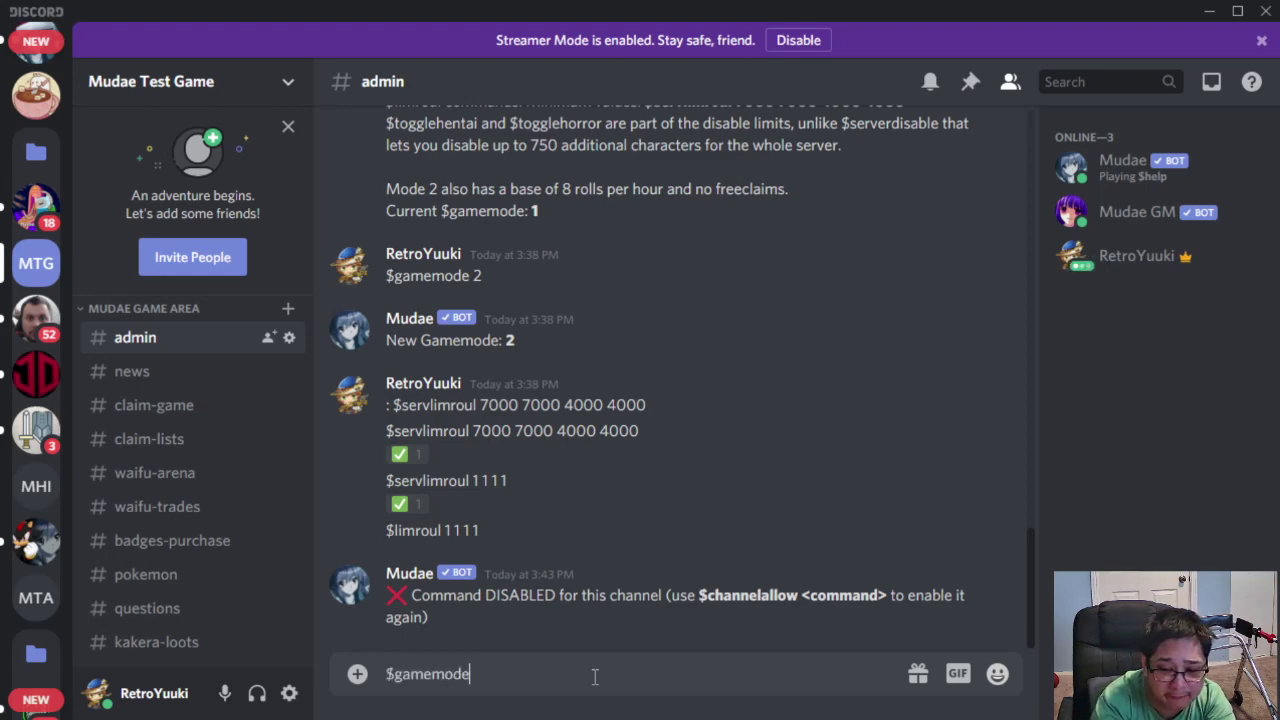
key(Return)
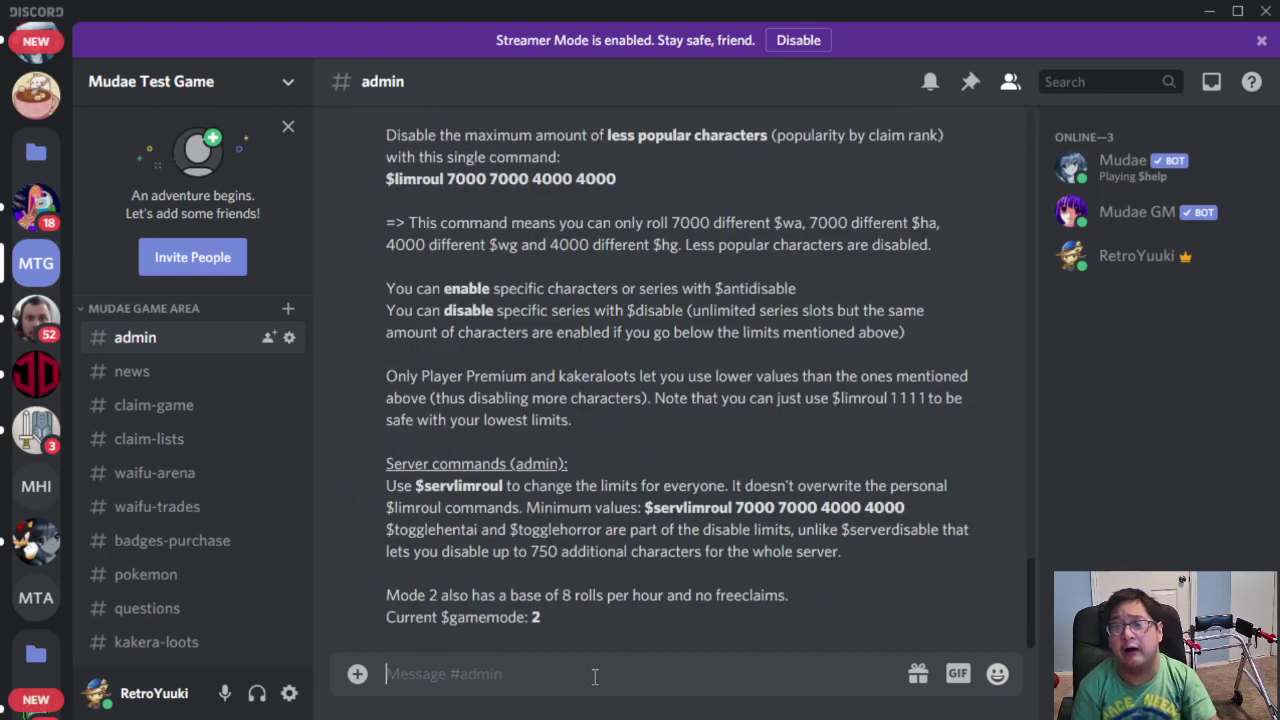
scroll(650, 355, up, 2)
scroll(655, 343, up, 1)
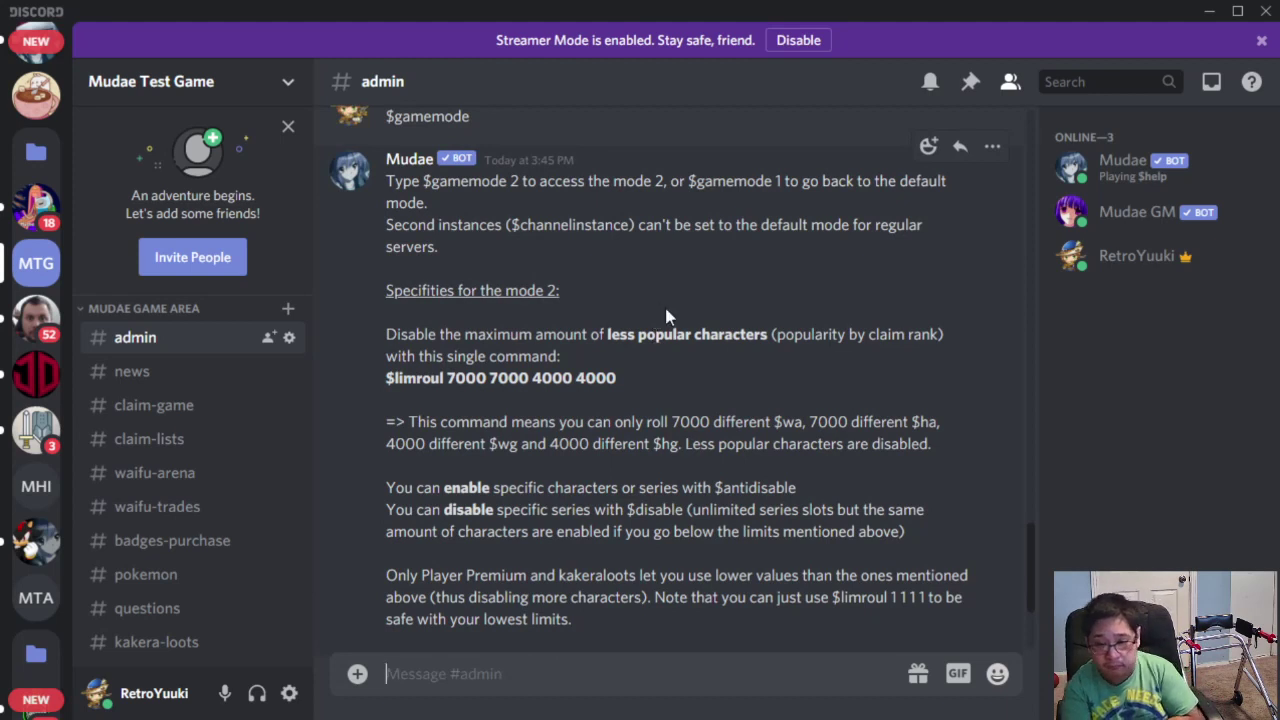
scroll(665, 325, down, 1)
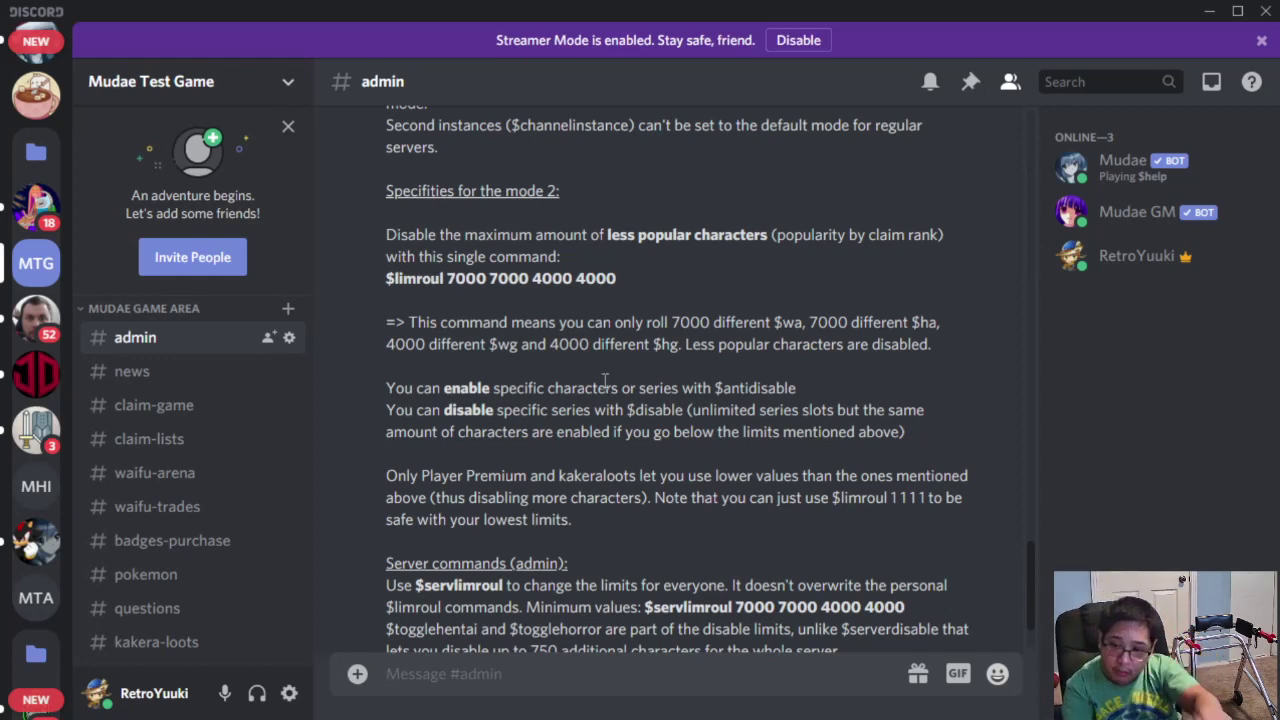
scroll(568, 348, up, 3)
scroll(567, 345, down, 1)
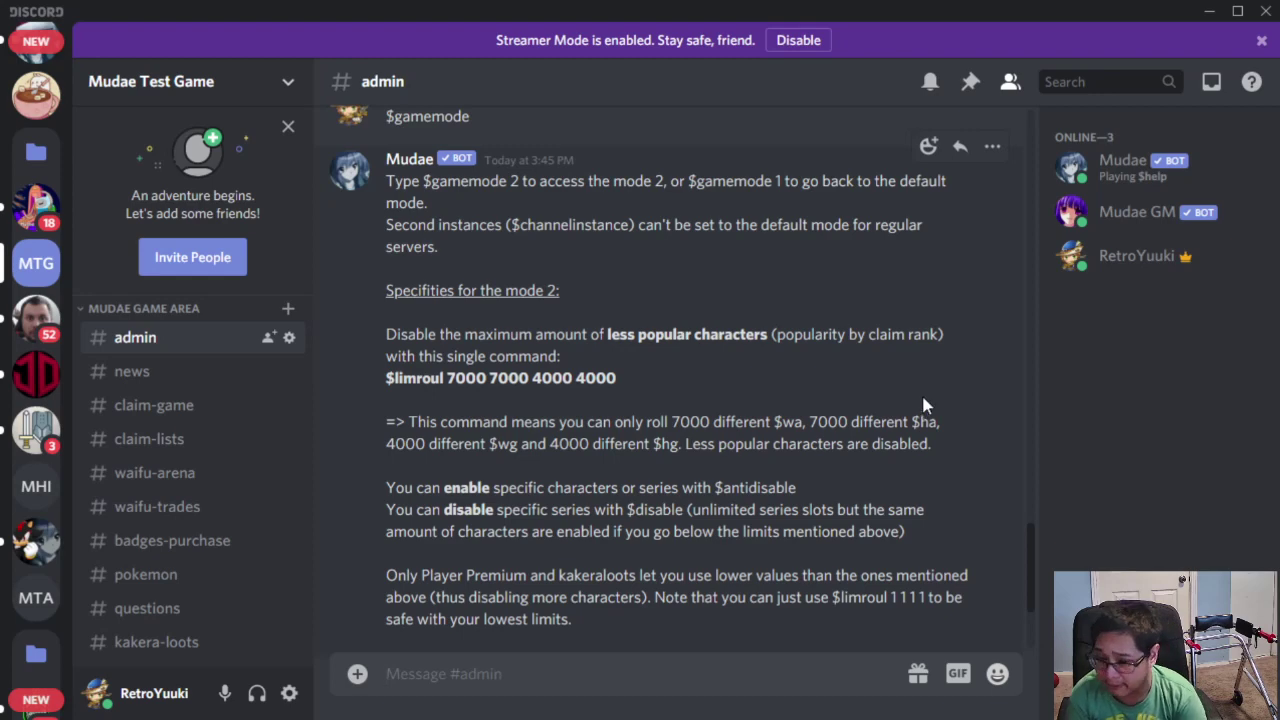
scroll(918, 380, down, 2)
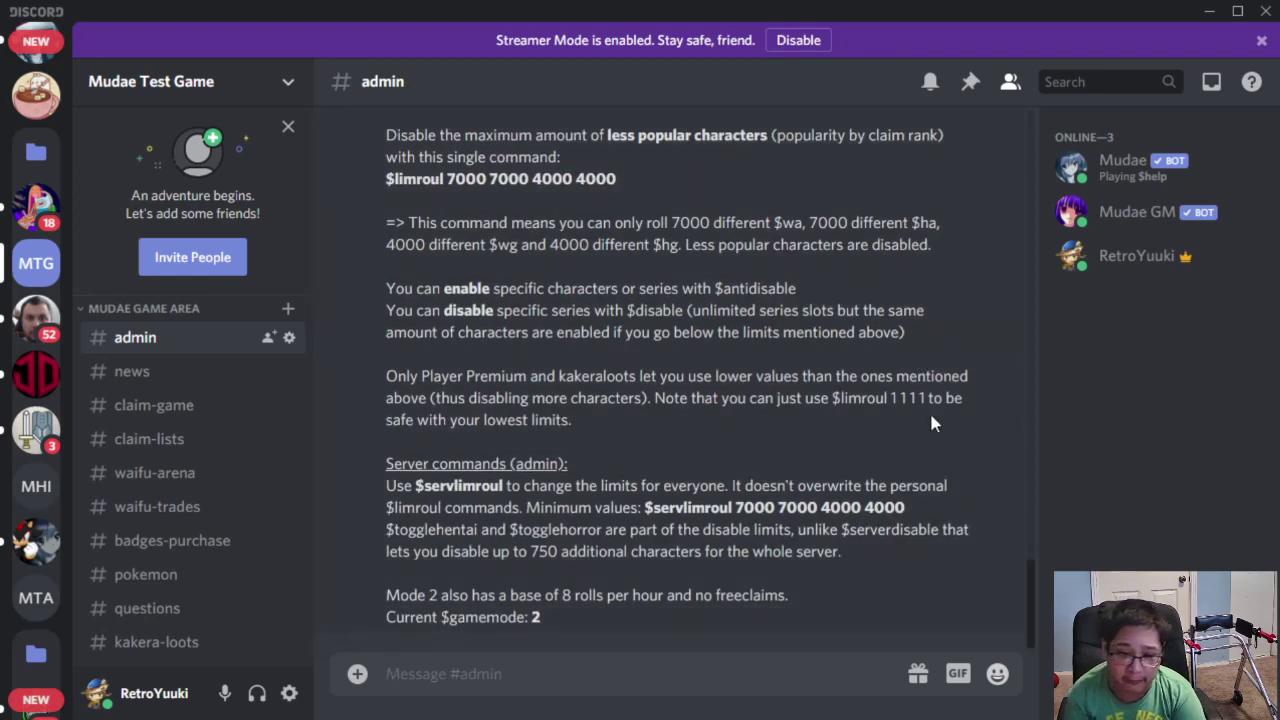
click(175, 405)
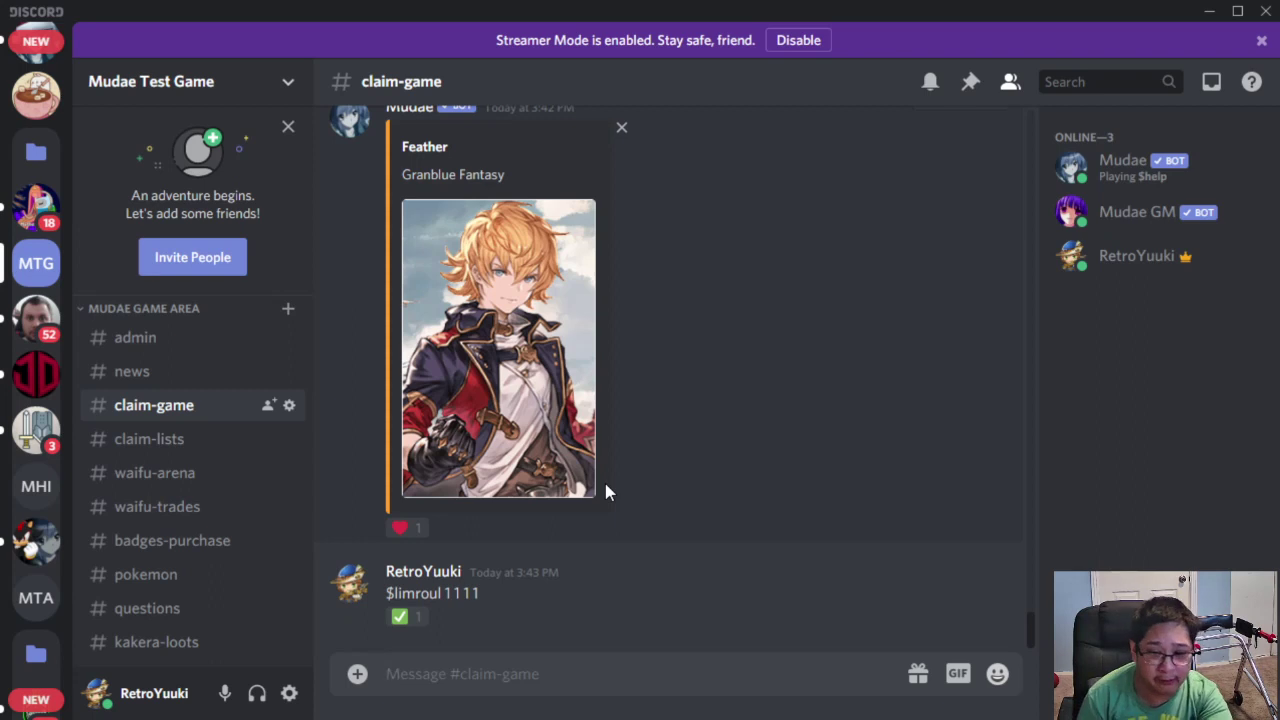
click(166, 340)
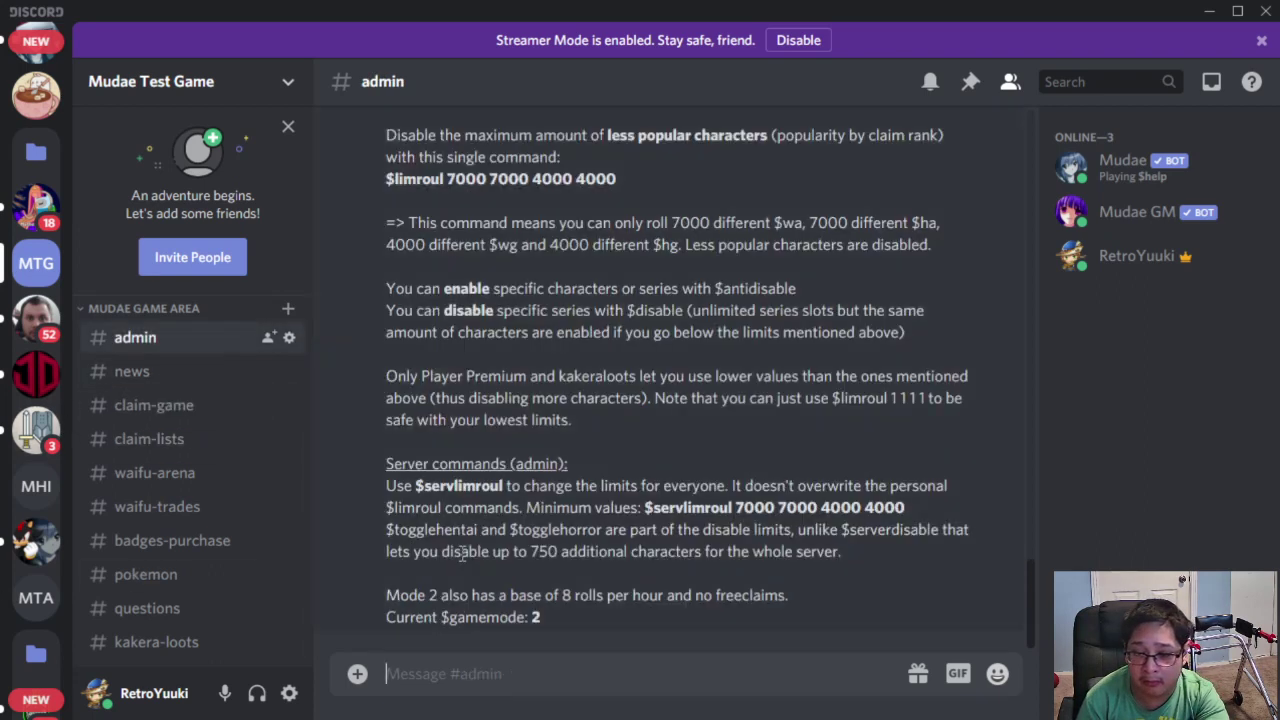
text($s)
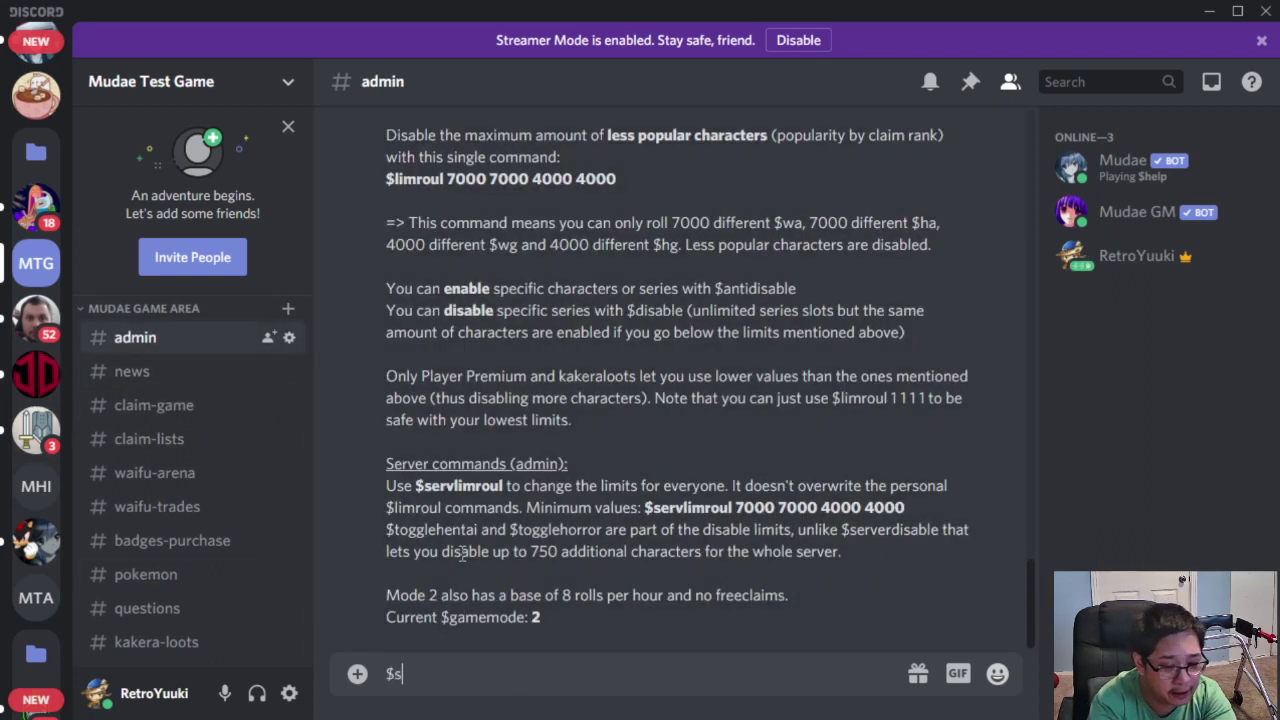
text(erv)
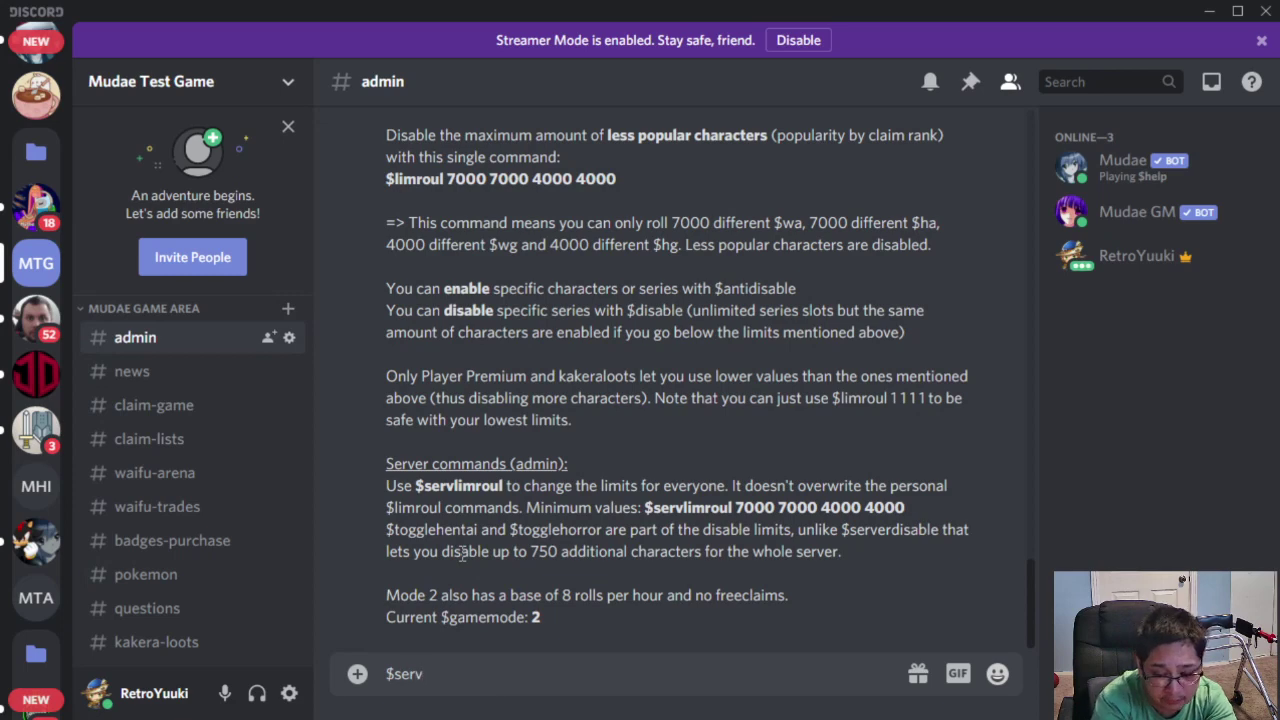
text(limro)
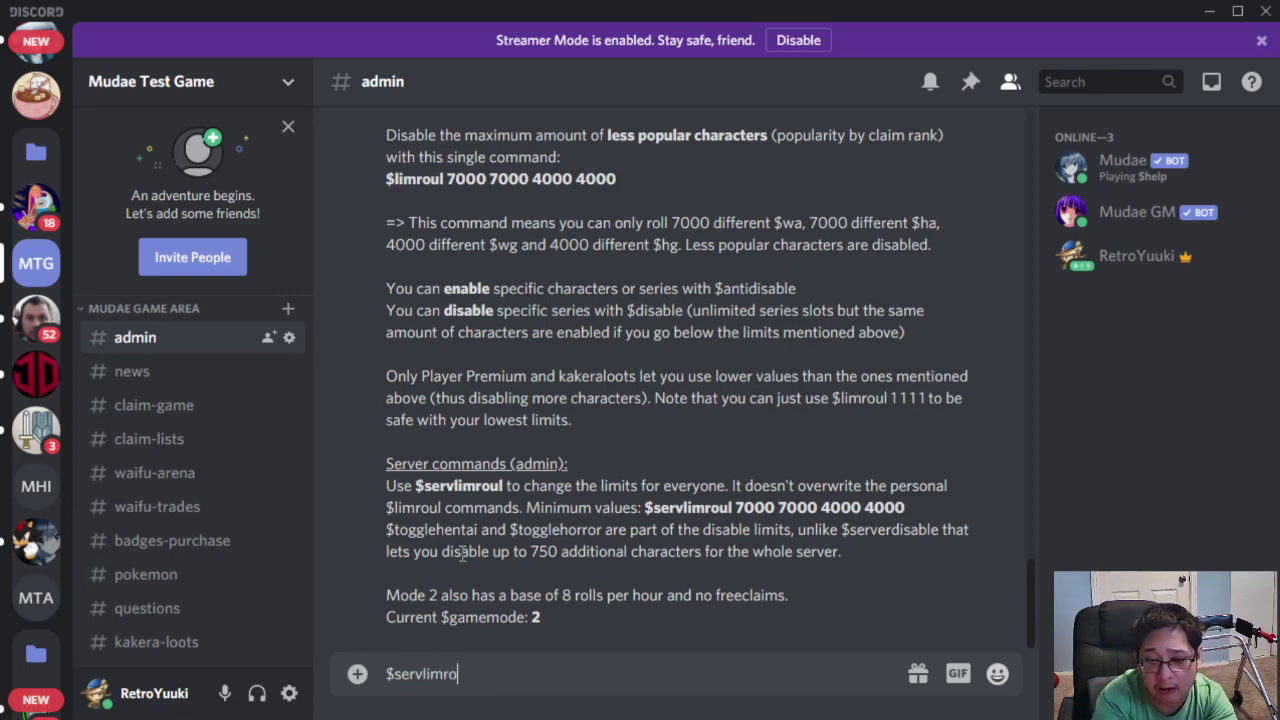
text(ul)
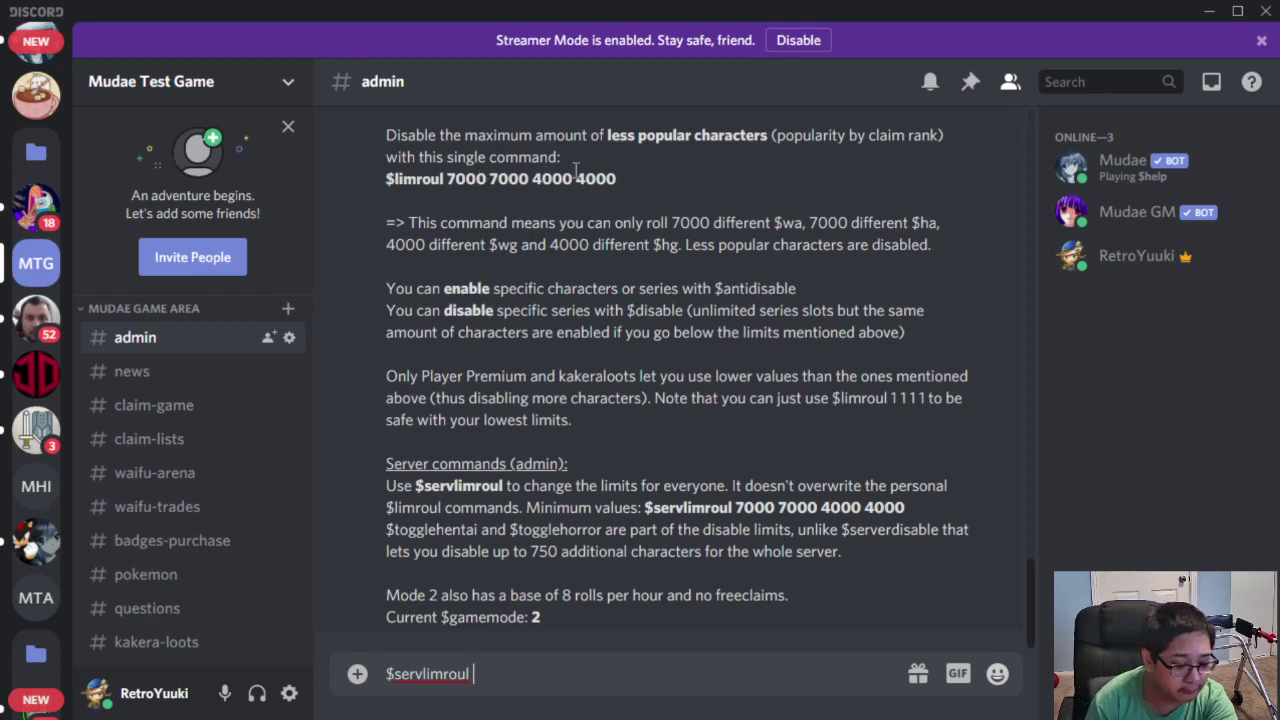
text(8000)
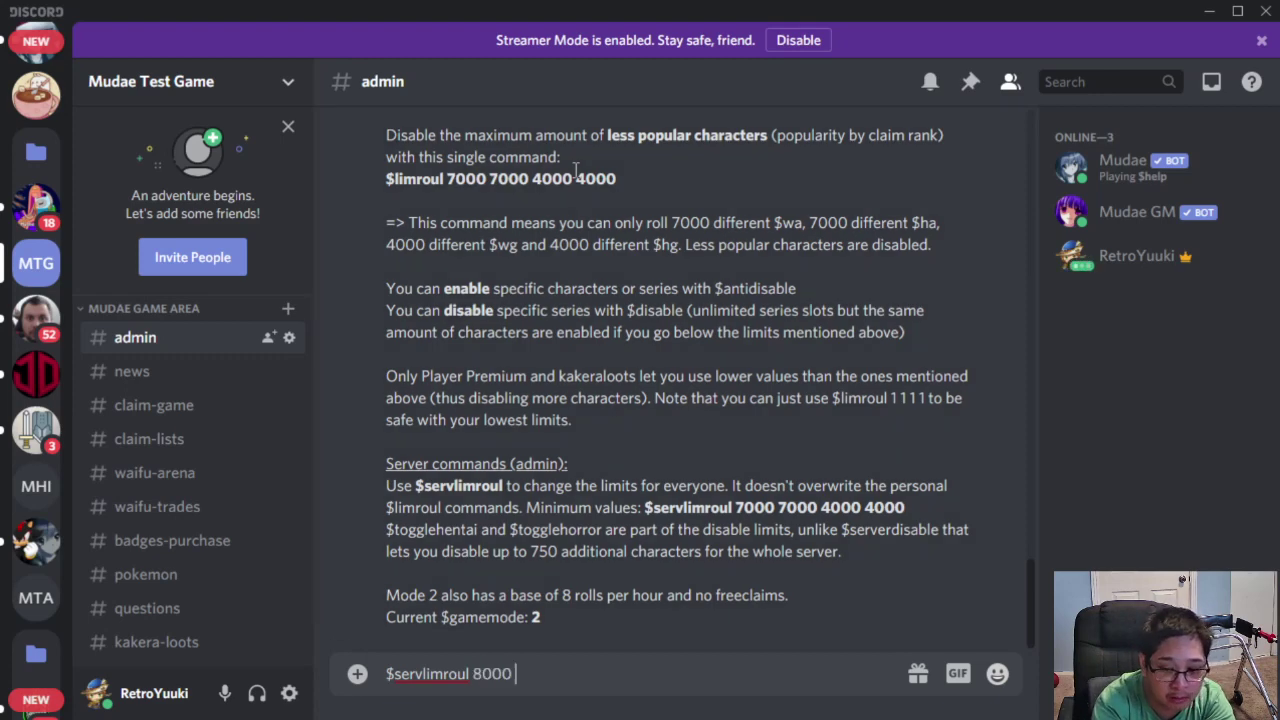
text( 8000)
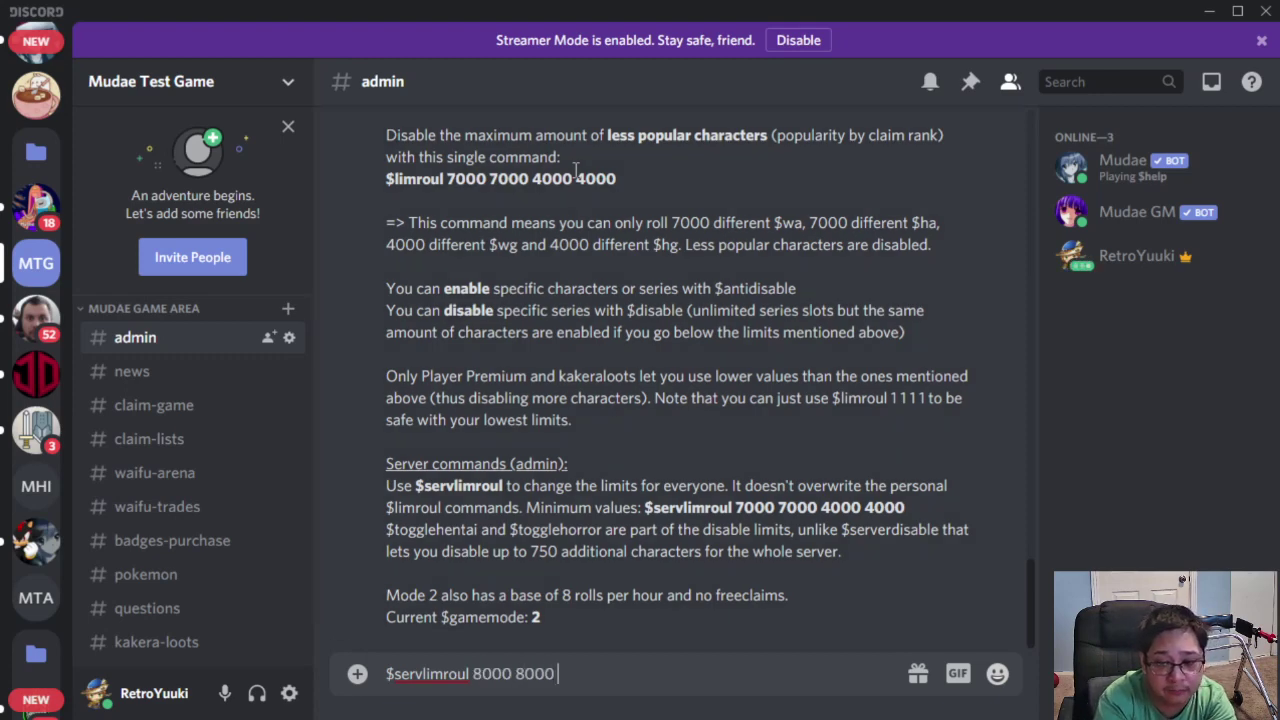
text( 5000 5)
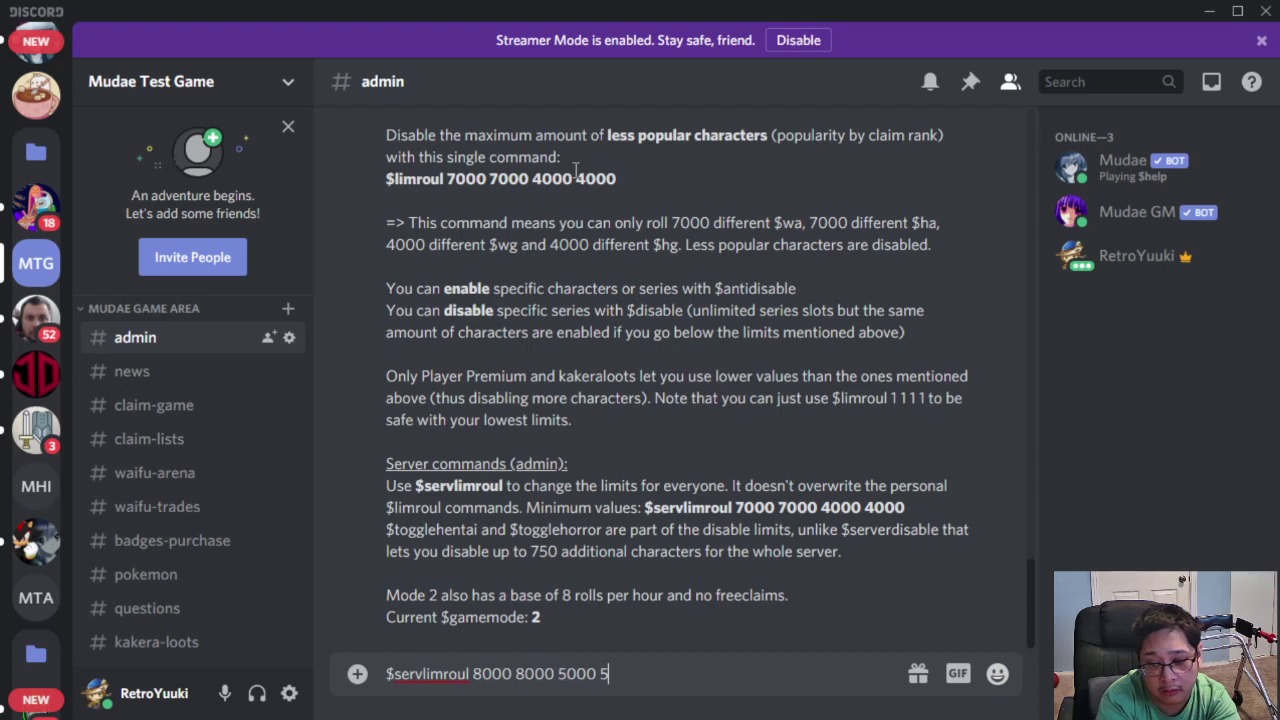
text(000)
key(Return)
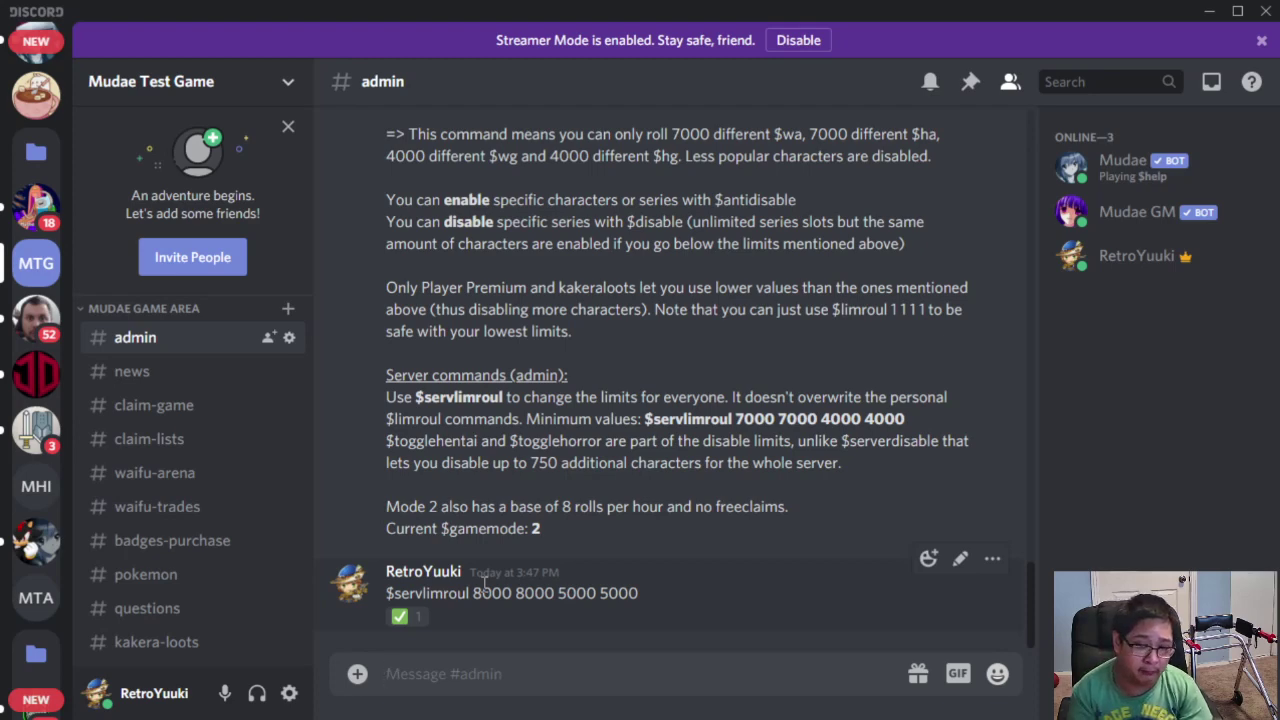
click(170, 405)
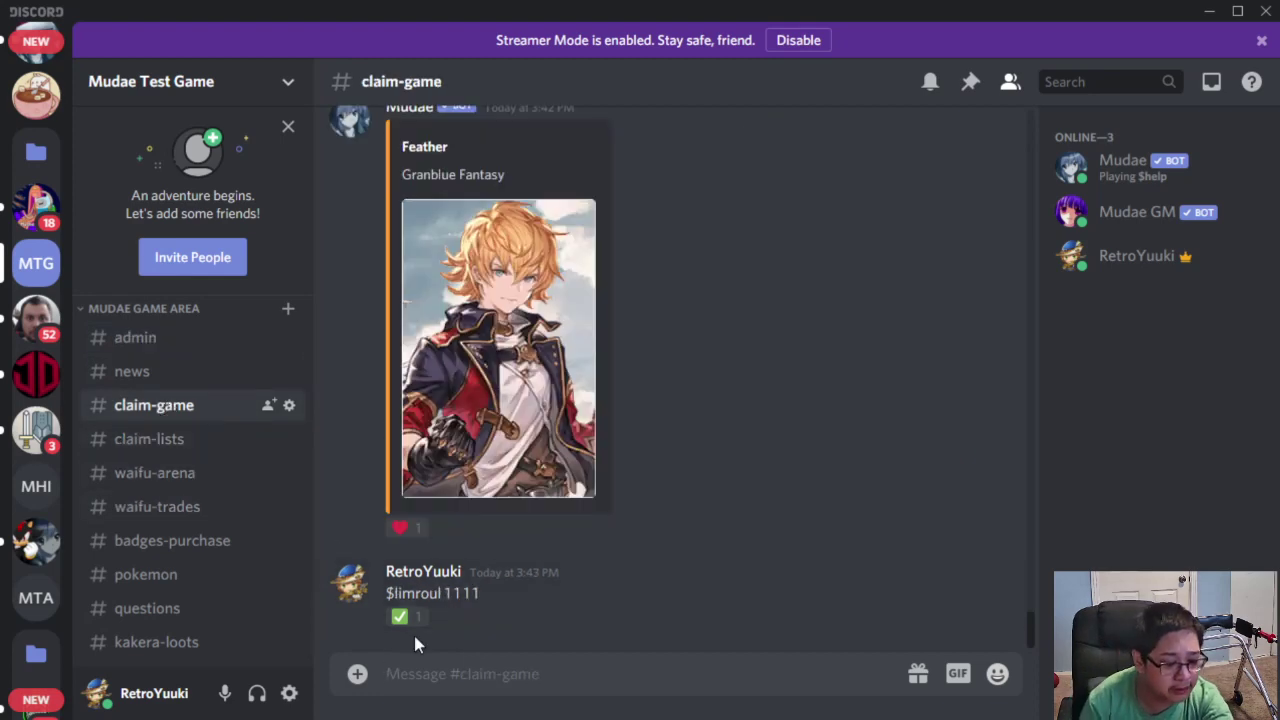
text($limroul)
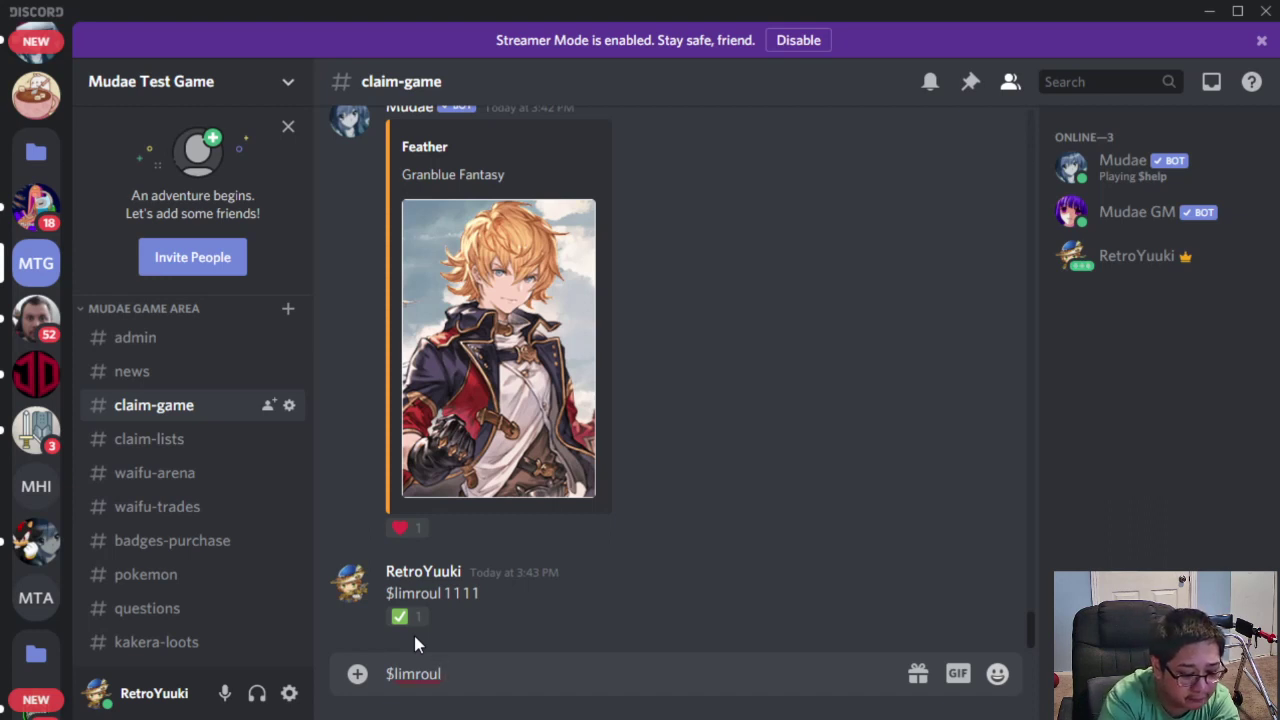
text( 8000 800)
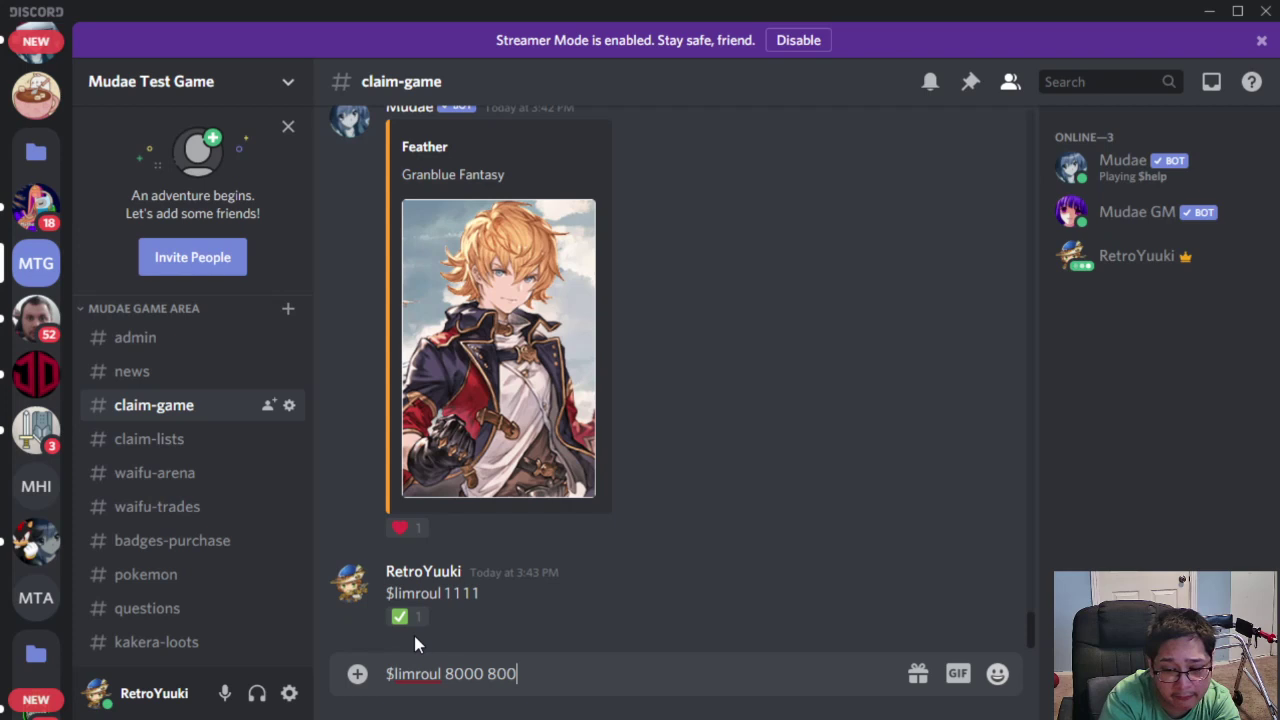
text(0 5000 5000)
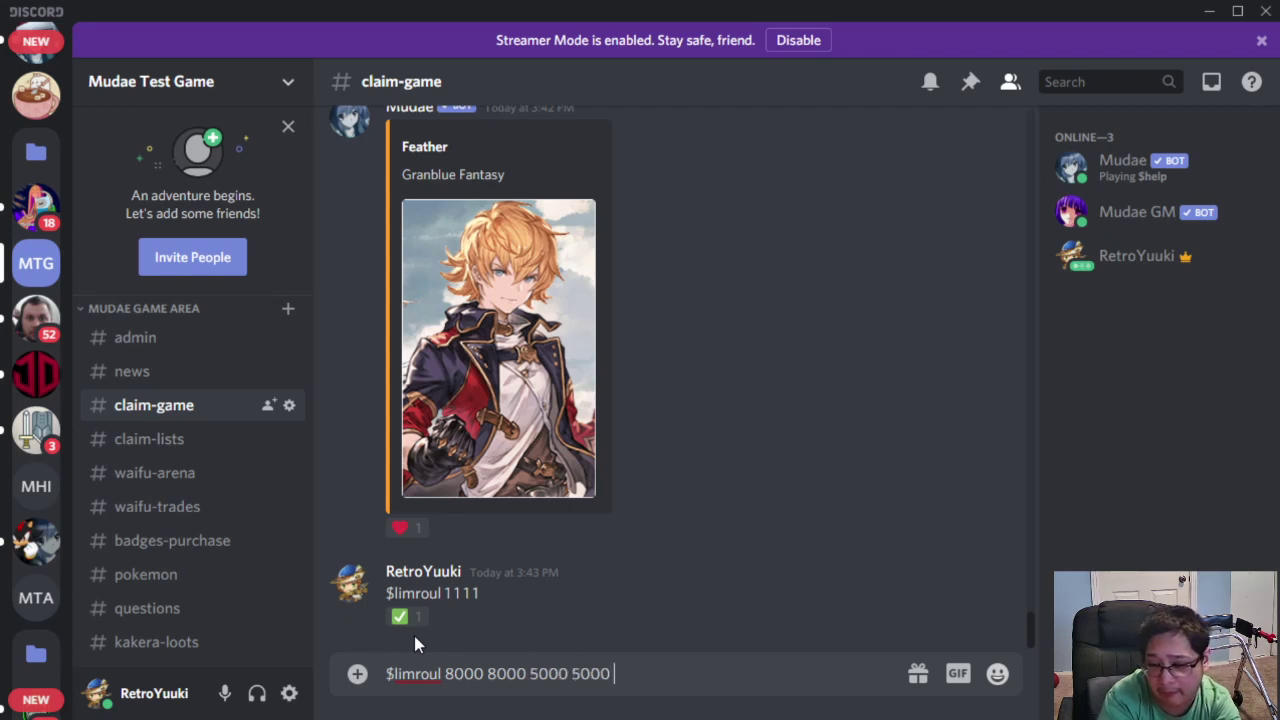
key(Return)
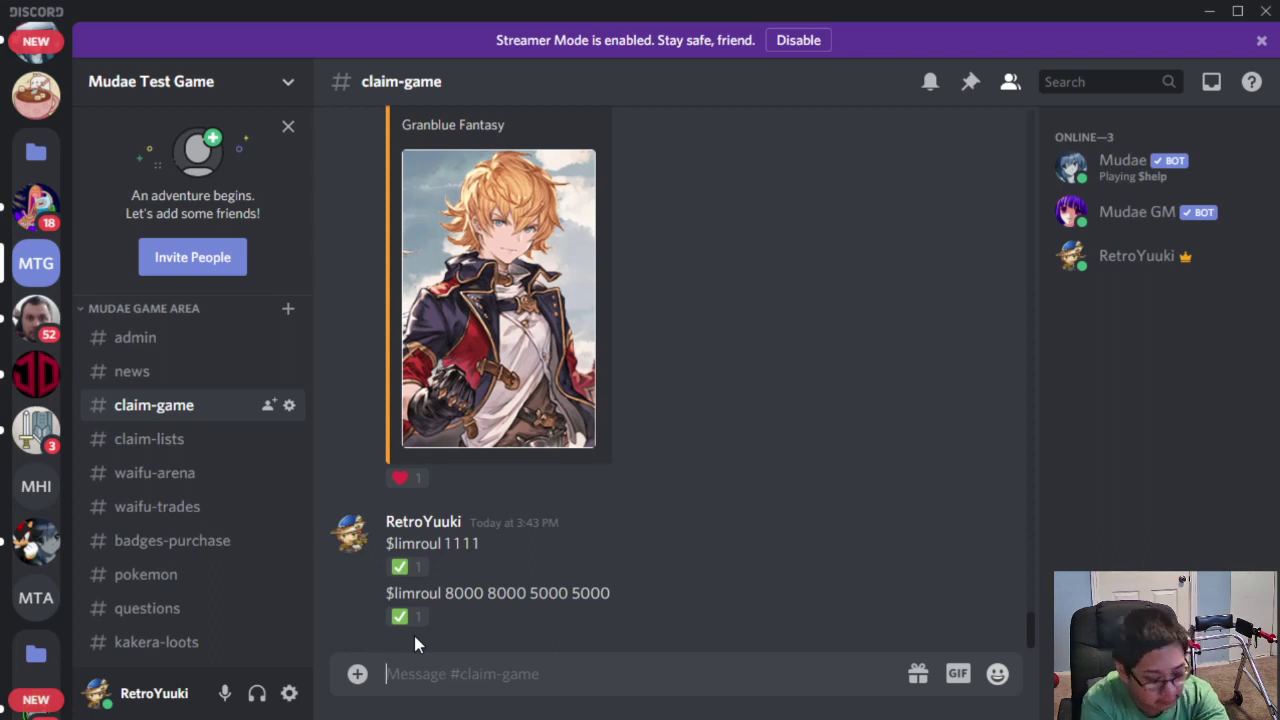
Step: Roll characters with $wa, $ha, $wg and $hg, drawing Sputter, Yakumo Tachibana and Jin Kazama
text($wa)
key(Return)
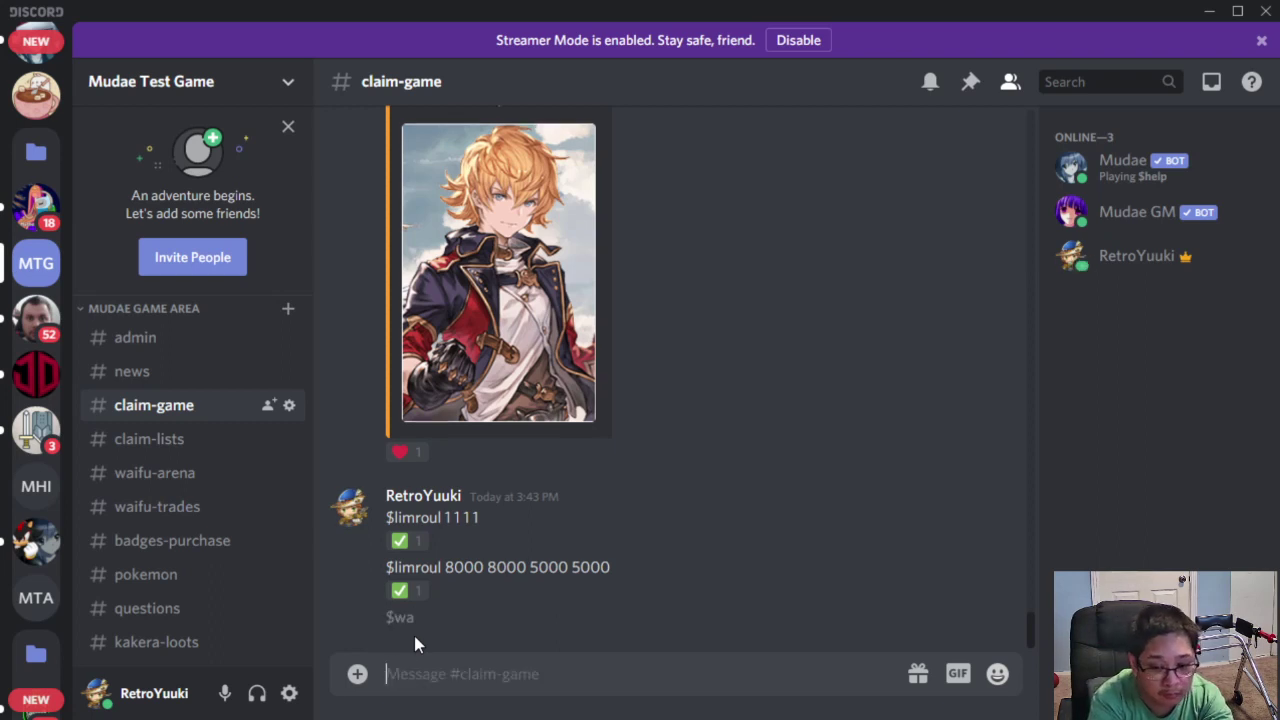
text($)
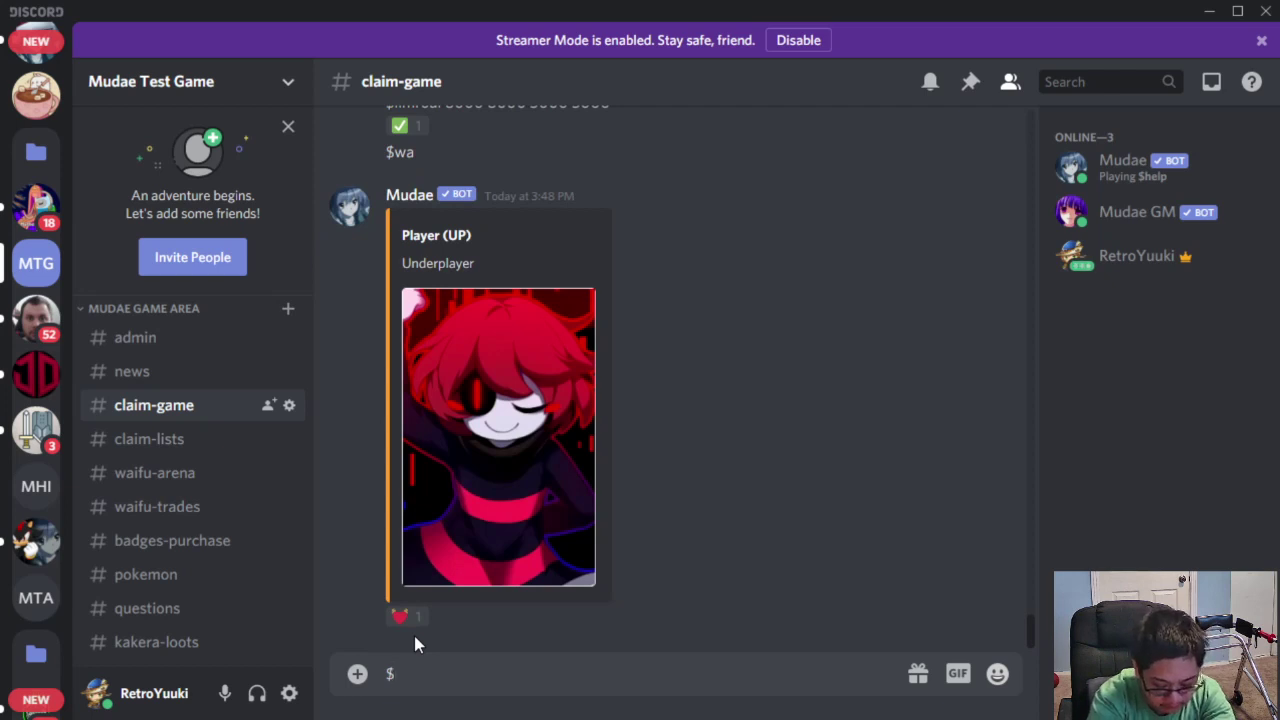
text(ha)
key(Return)
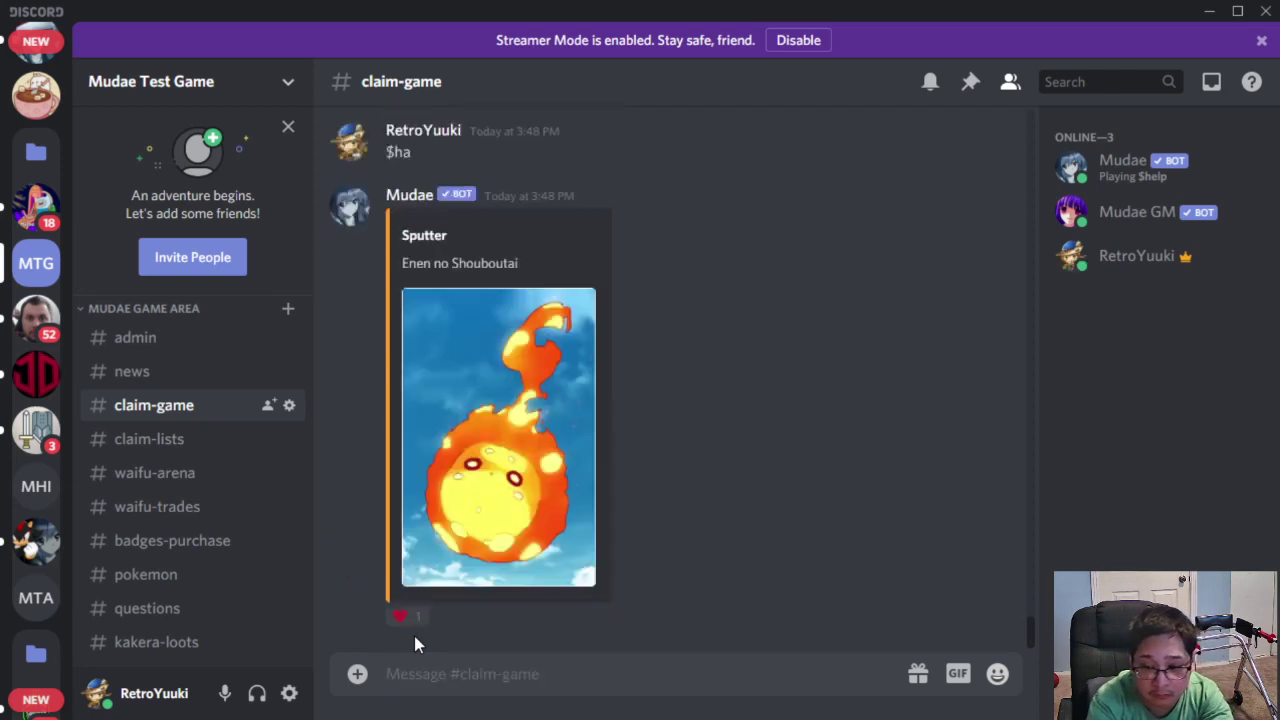
text($)
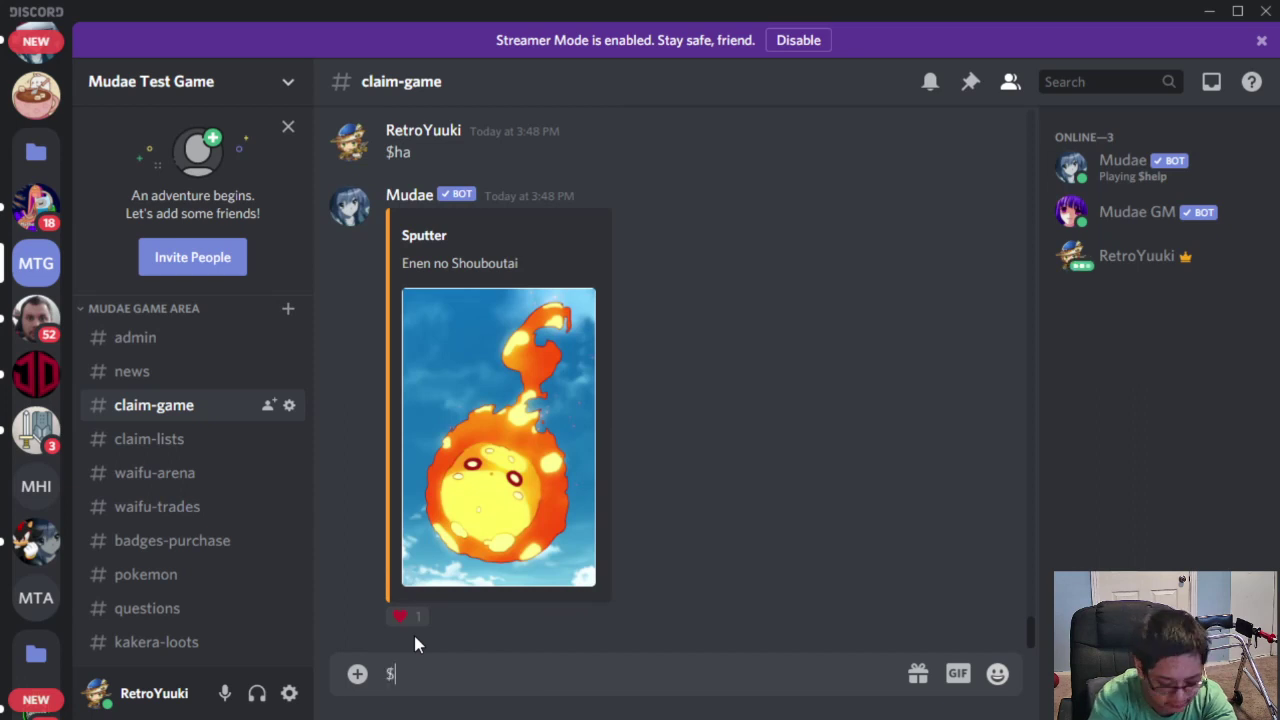
text(wg)
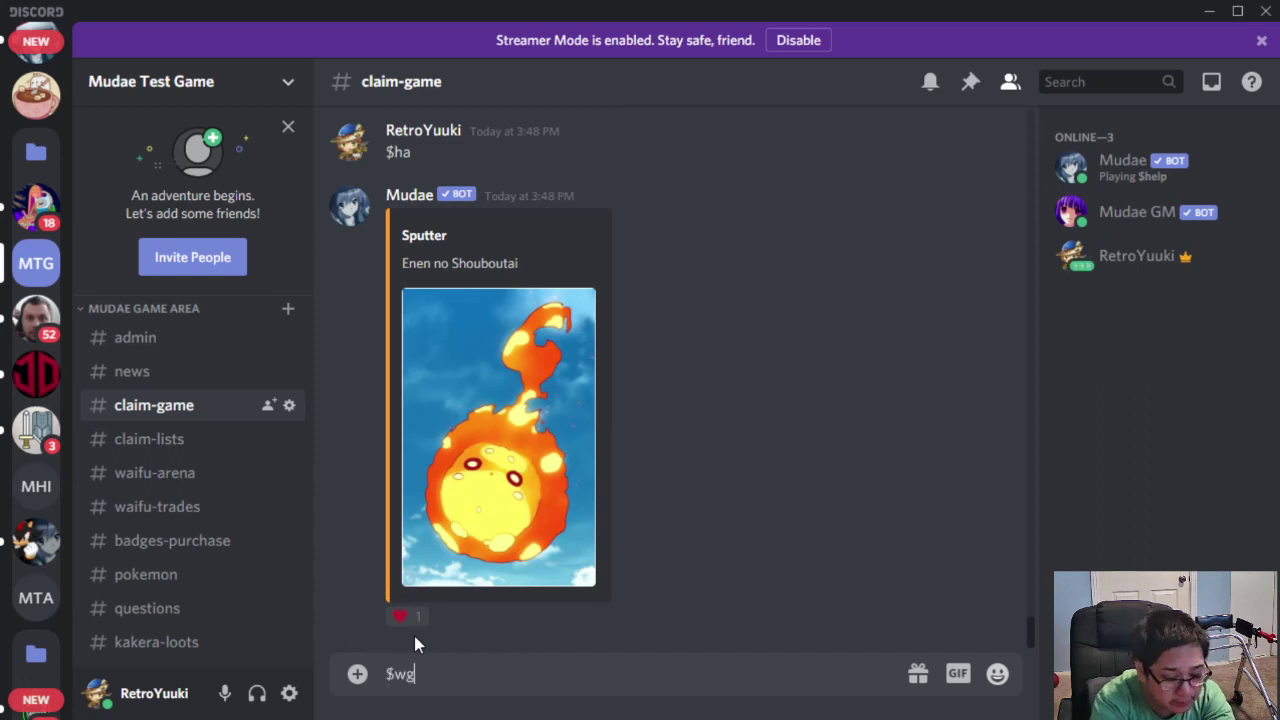
key(Return)
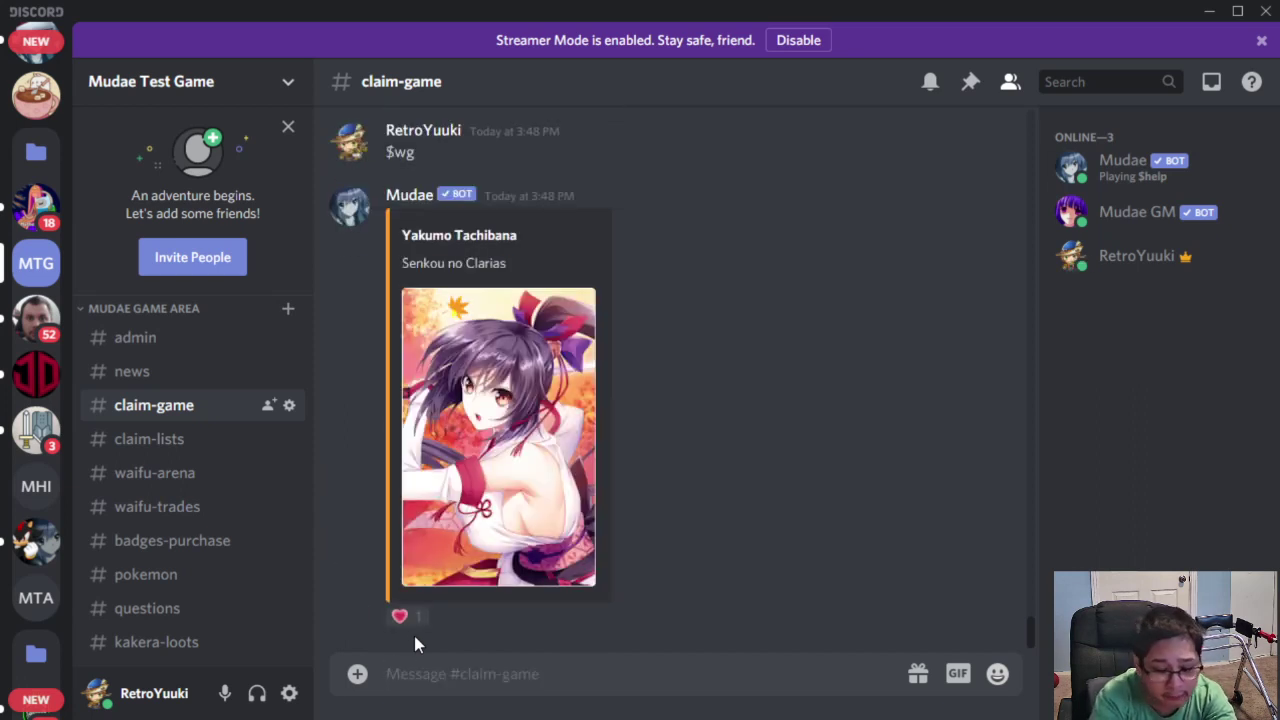
text($hg)
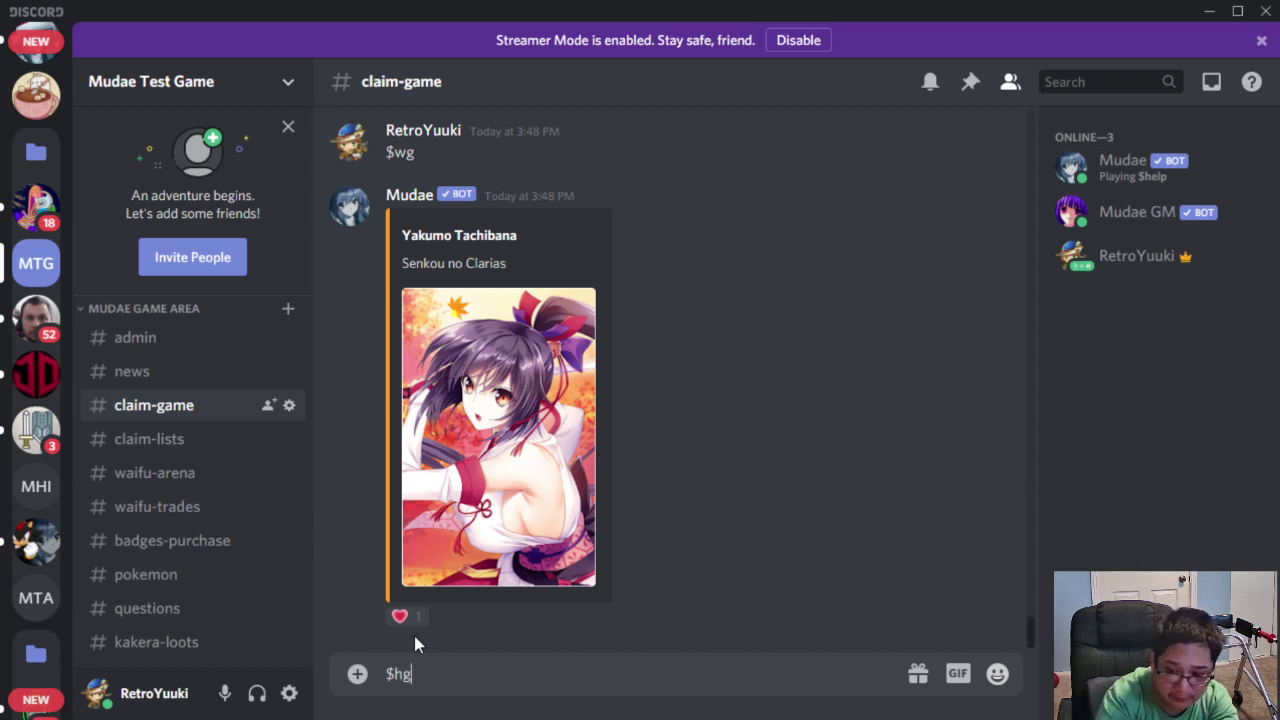
key(Return)
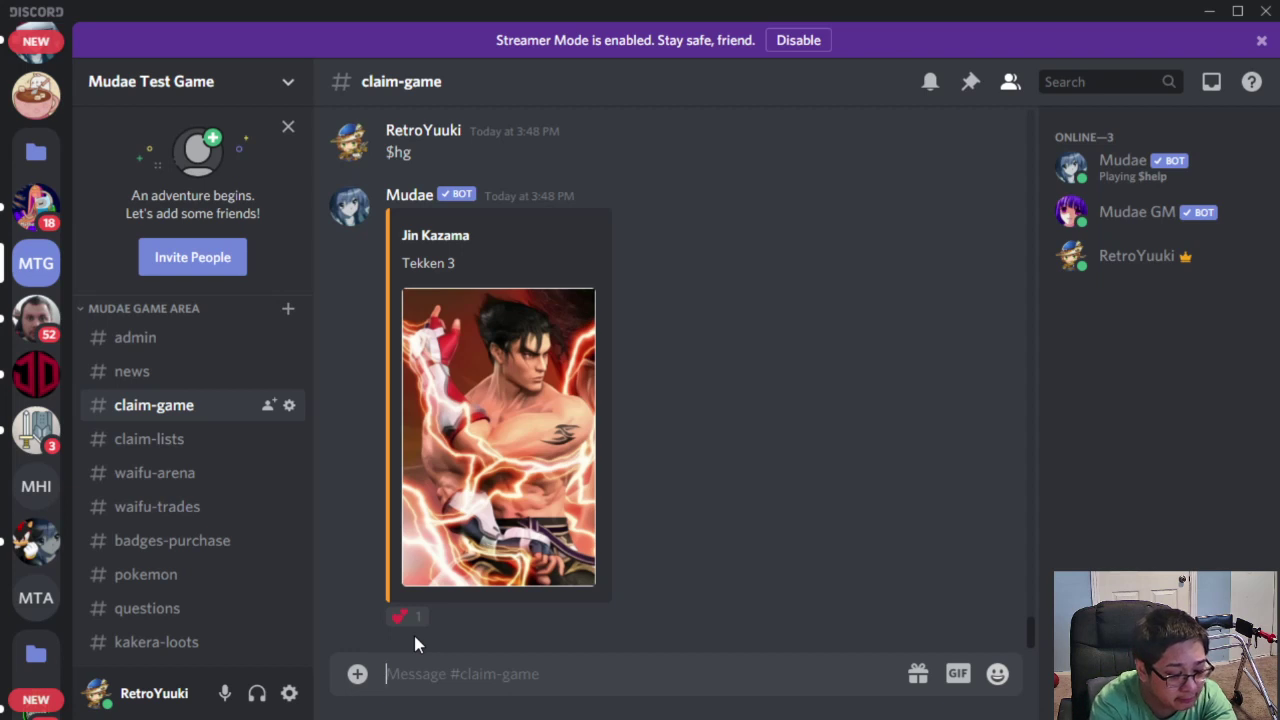
text($antido)
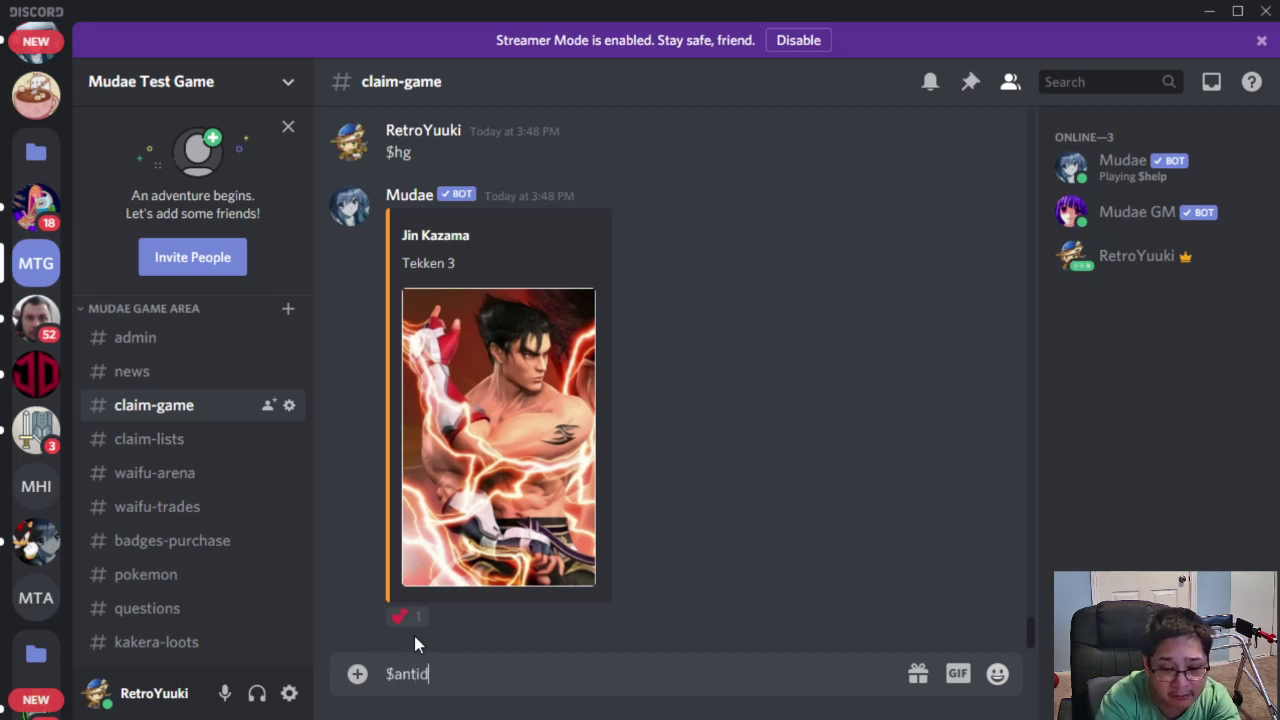
key(BackSpace)
key(BackSpace)
key(BackSpace)
key(BackSpace)
key(BackSpace)
key(BackSpace)
key(BackSpace)
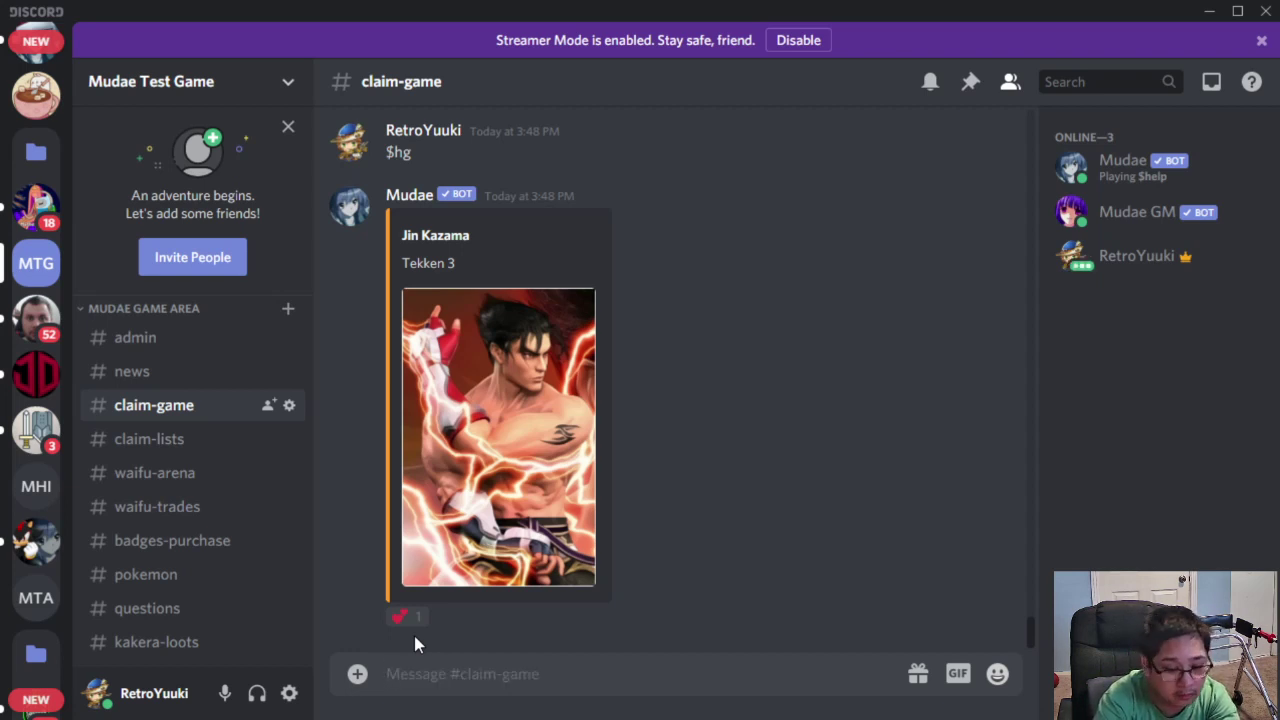
Step: Send $antidisable in #admin, which Mudae reports as disabled there
click(205, 337)
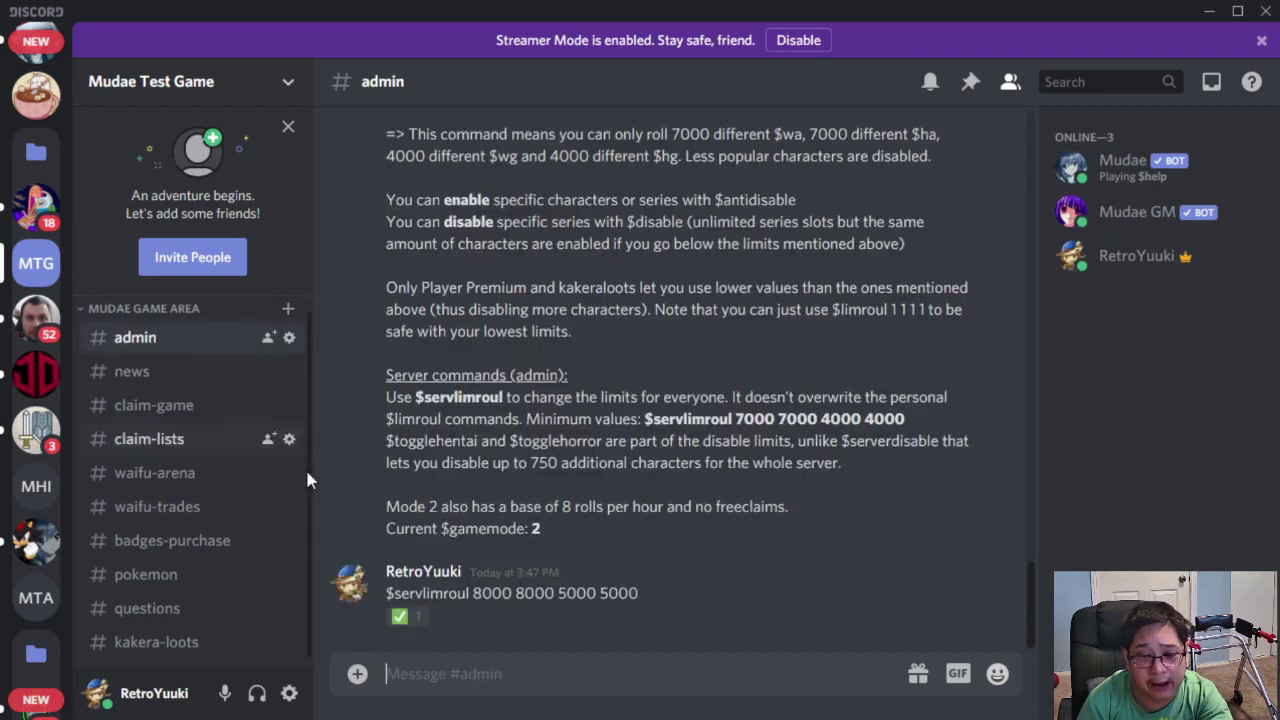
text($)
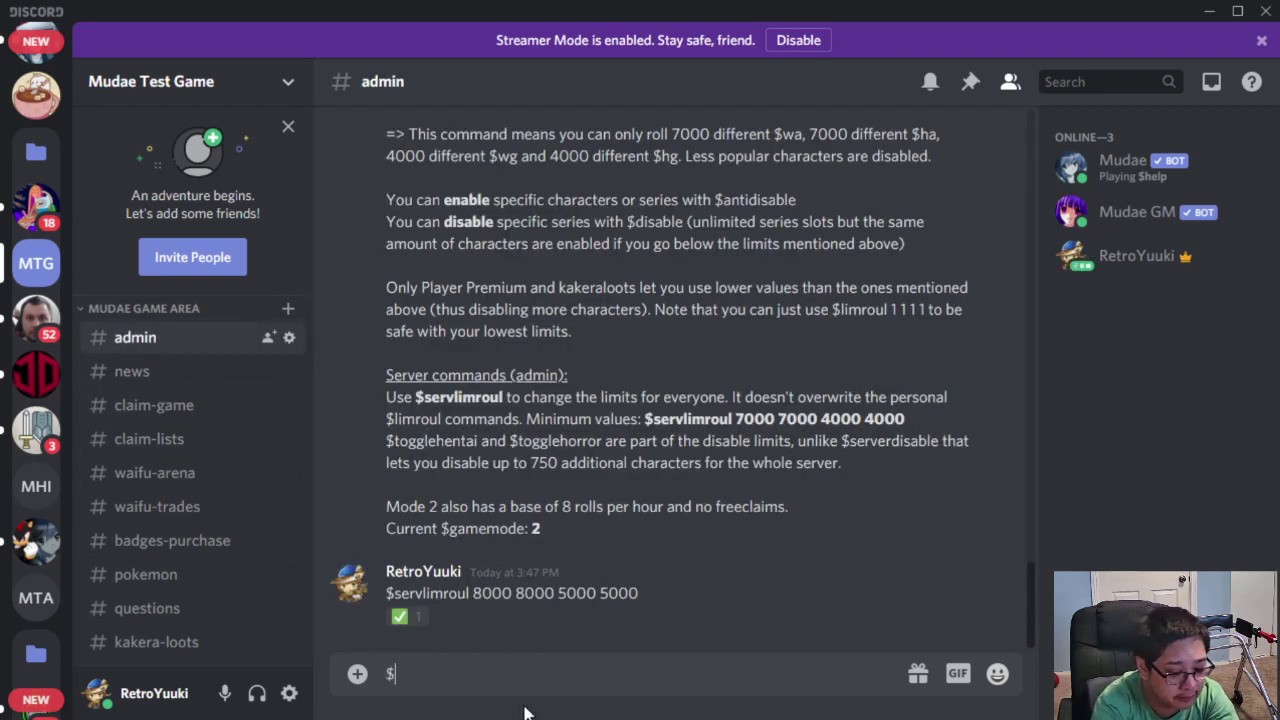
text(antidi)
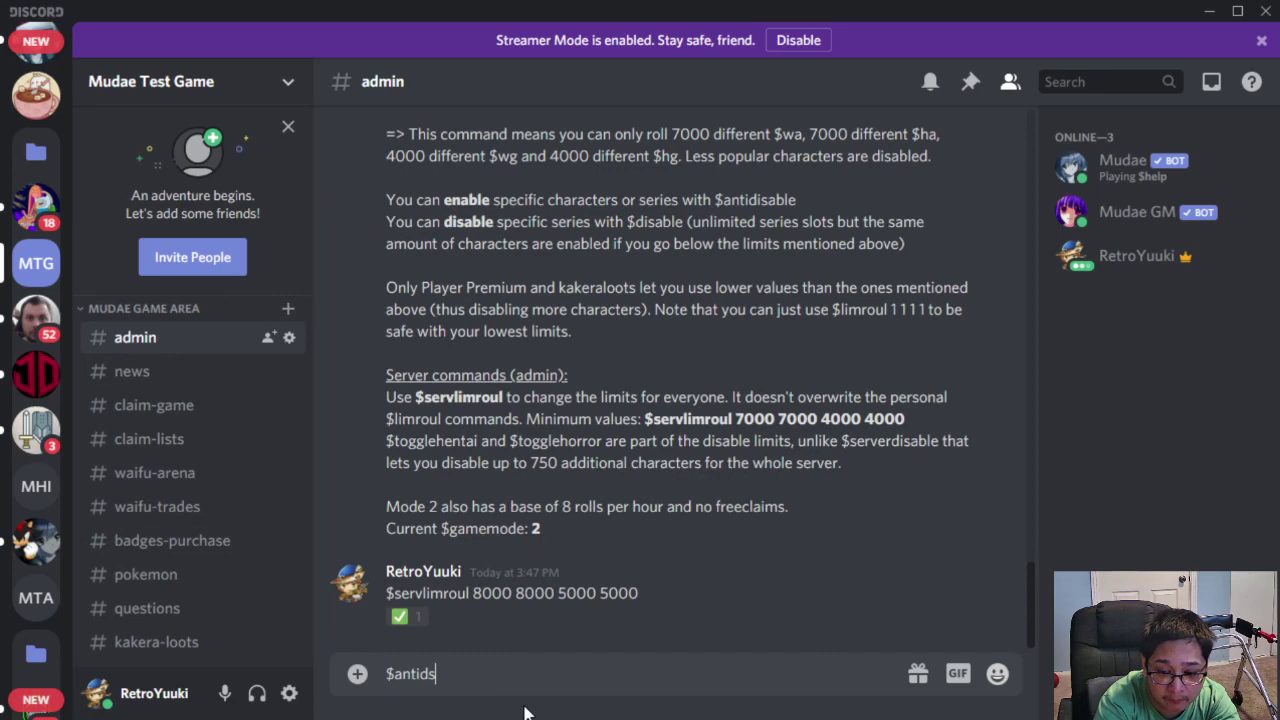
key(BackSpace)
text(isa)
key(BackSpace)
key(BackSpace)
key(BackSpace)
text(o)
key(BackSpace)
text(isable)
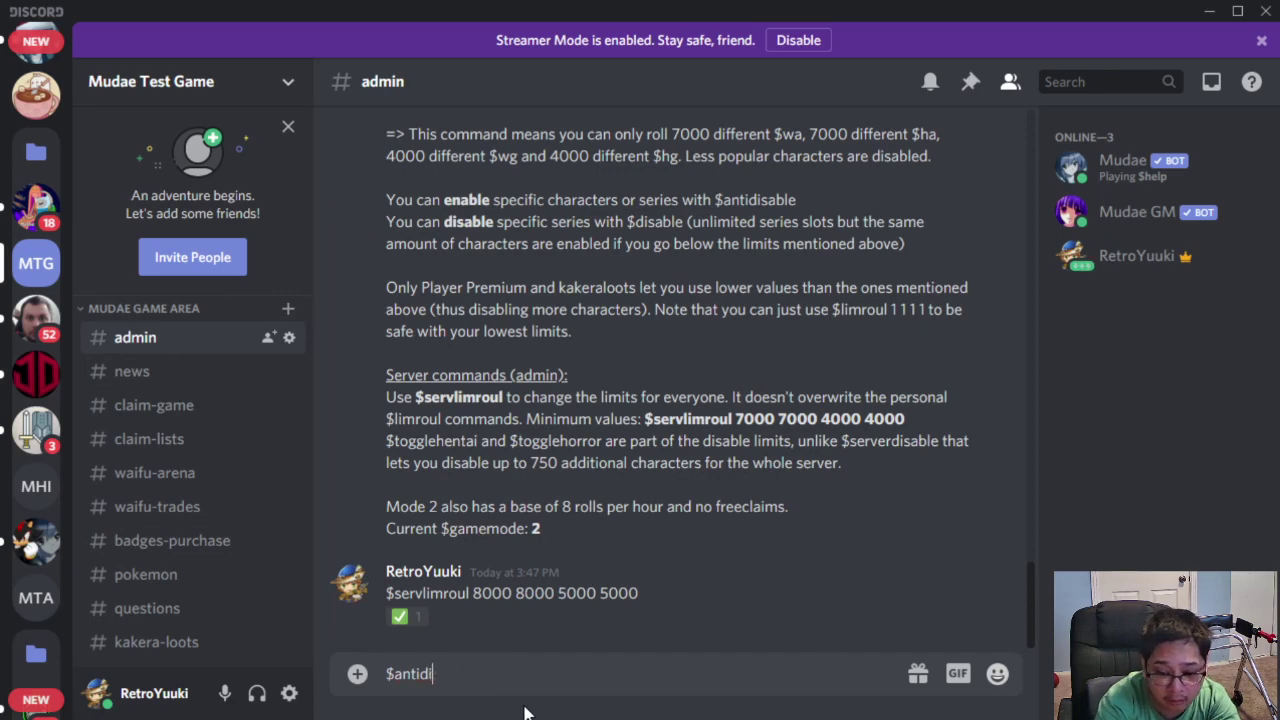
key(Return)
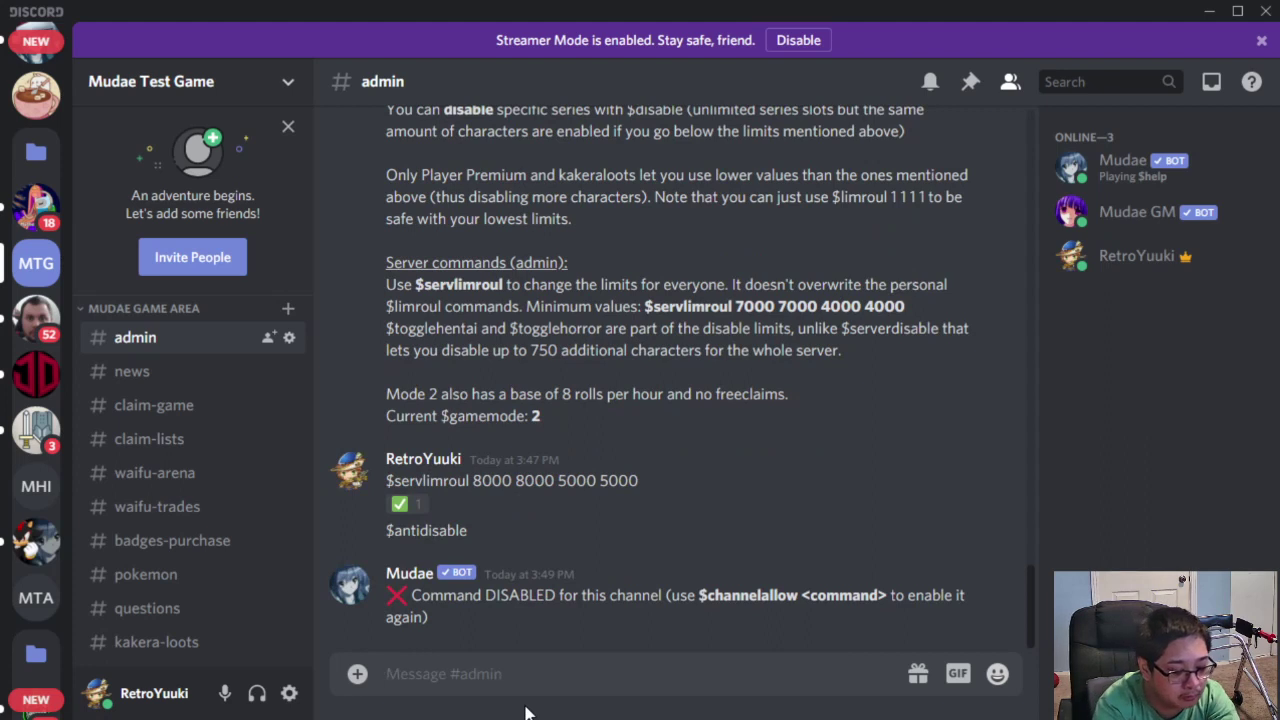
Step: Allow both commands in #admin with $channelallow $antidisable $disable
text($chann)
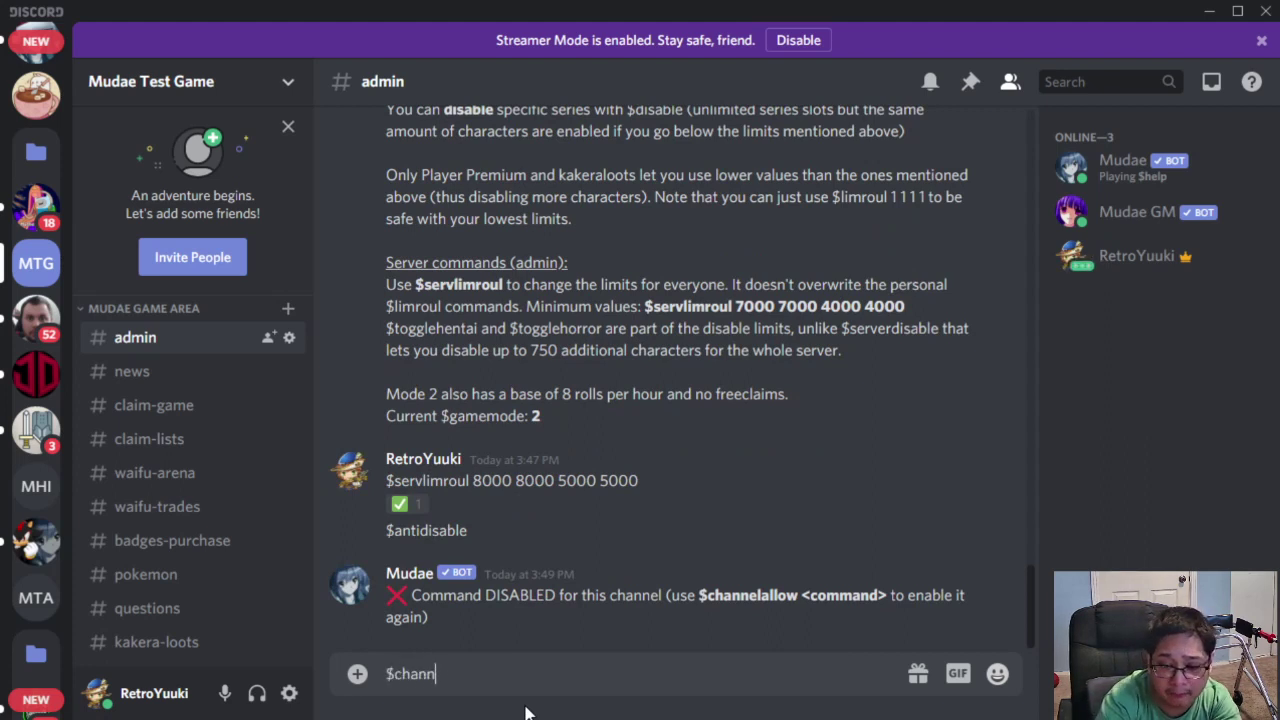
text(elallow $antisi)
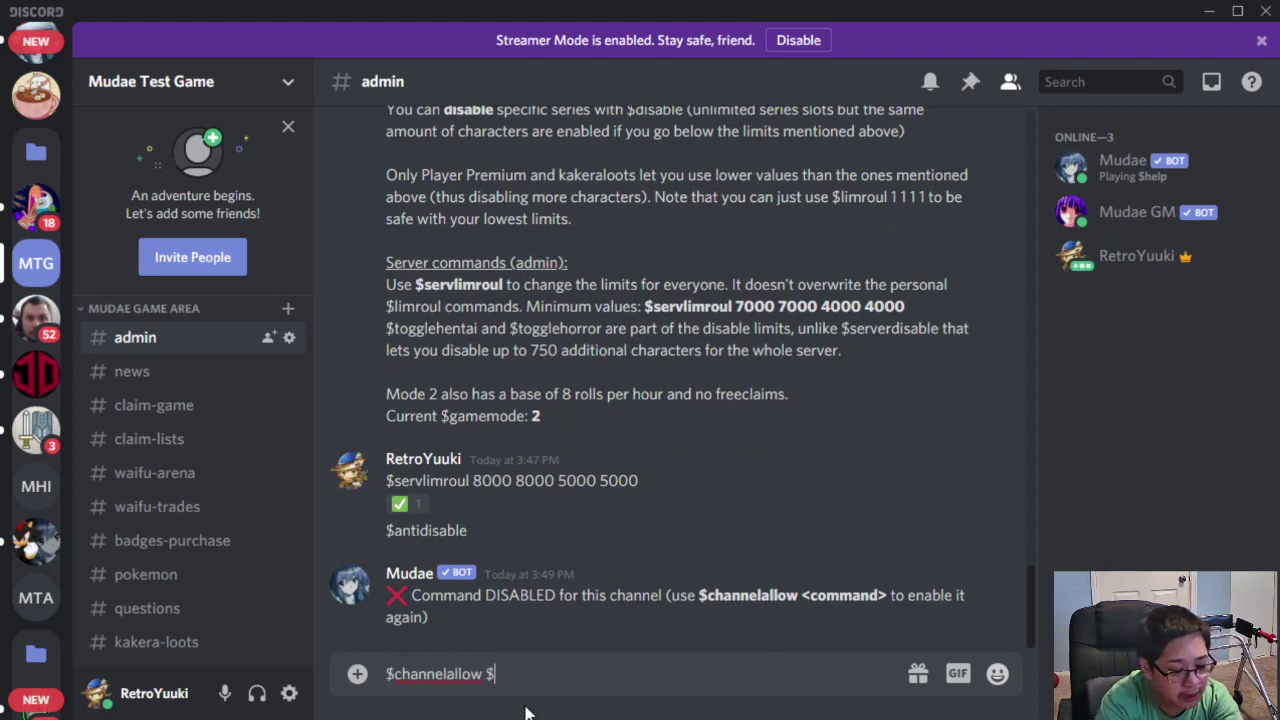
key(BackSpace)
key(BackSpace)
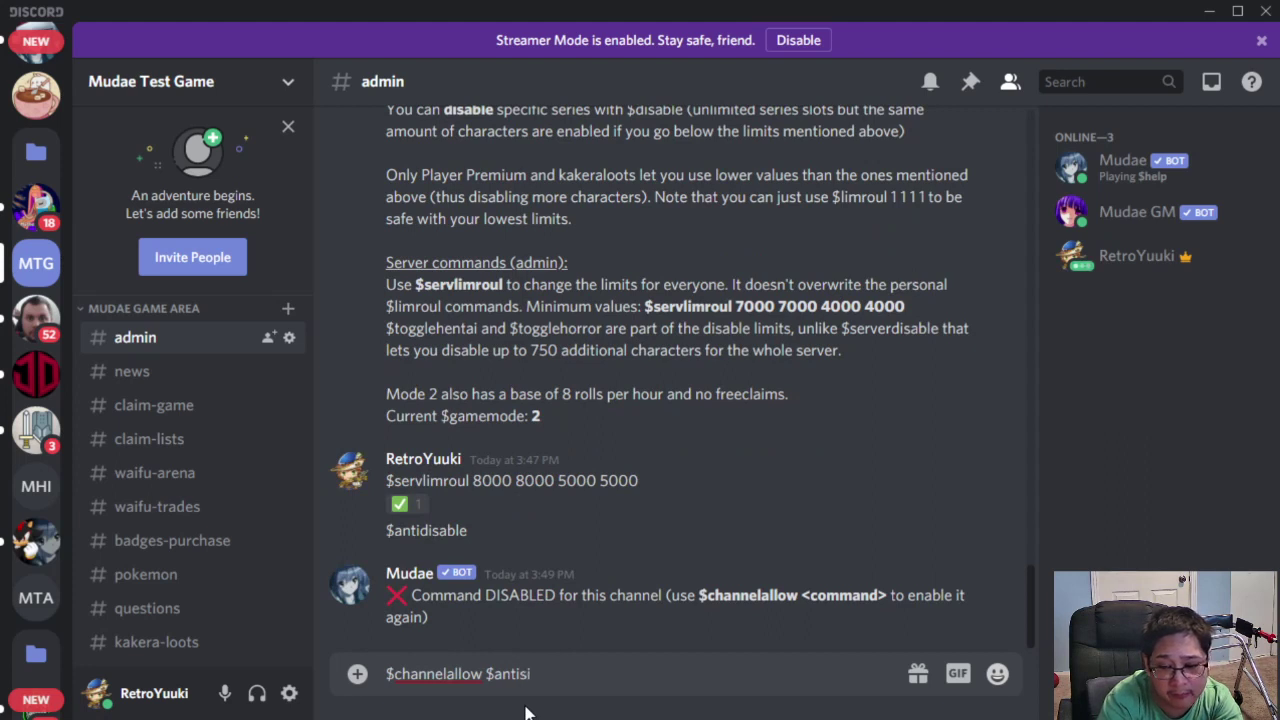
text(disable)
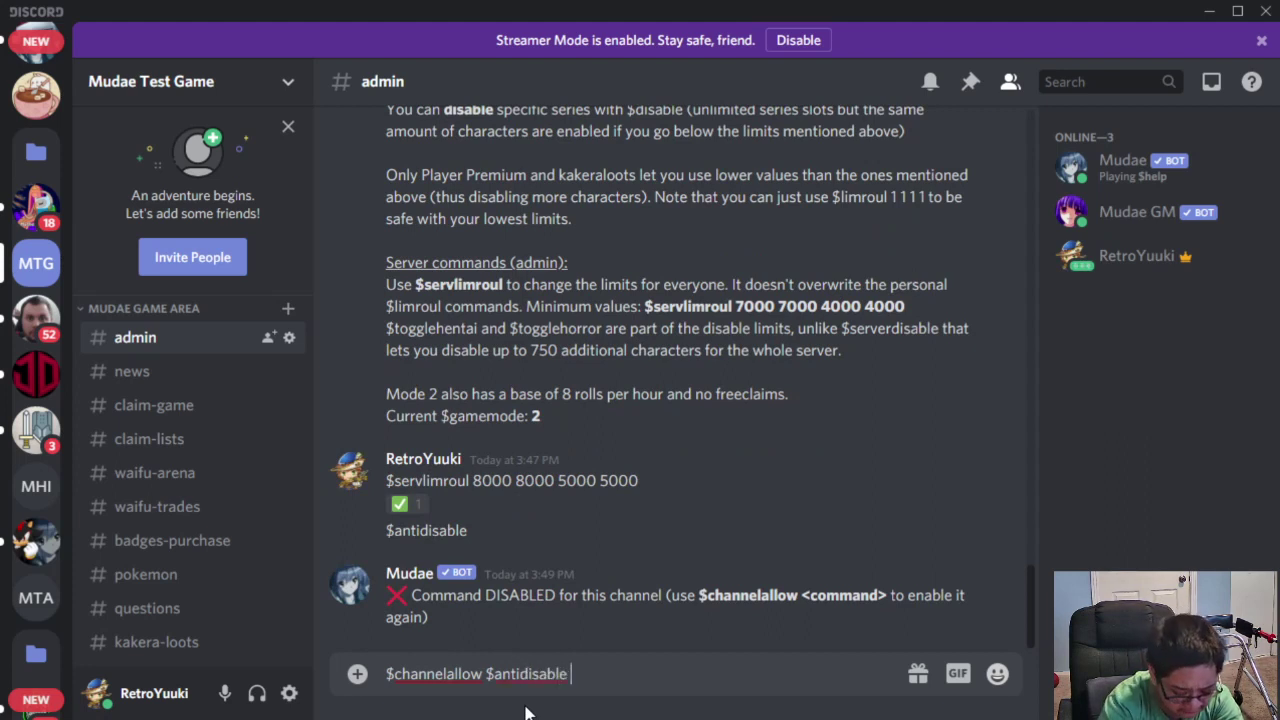
text( $)
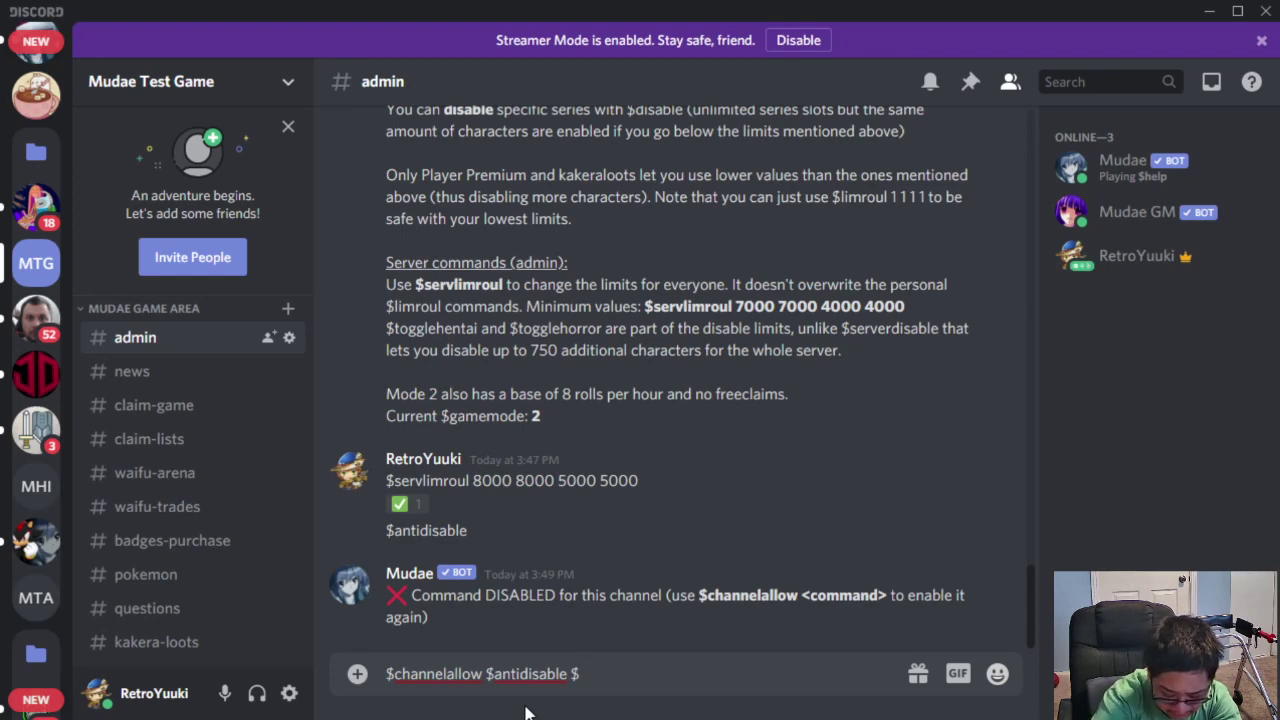
text(dis)
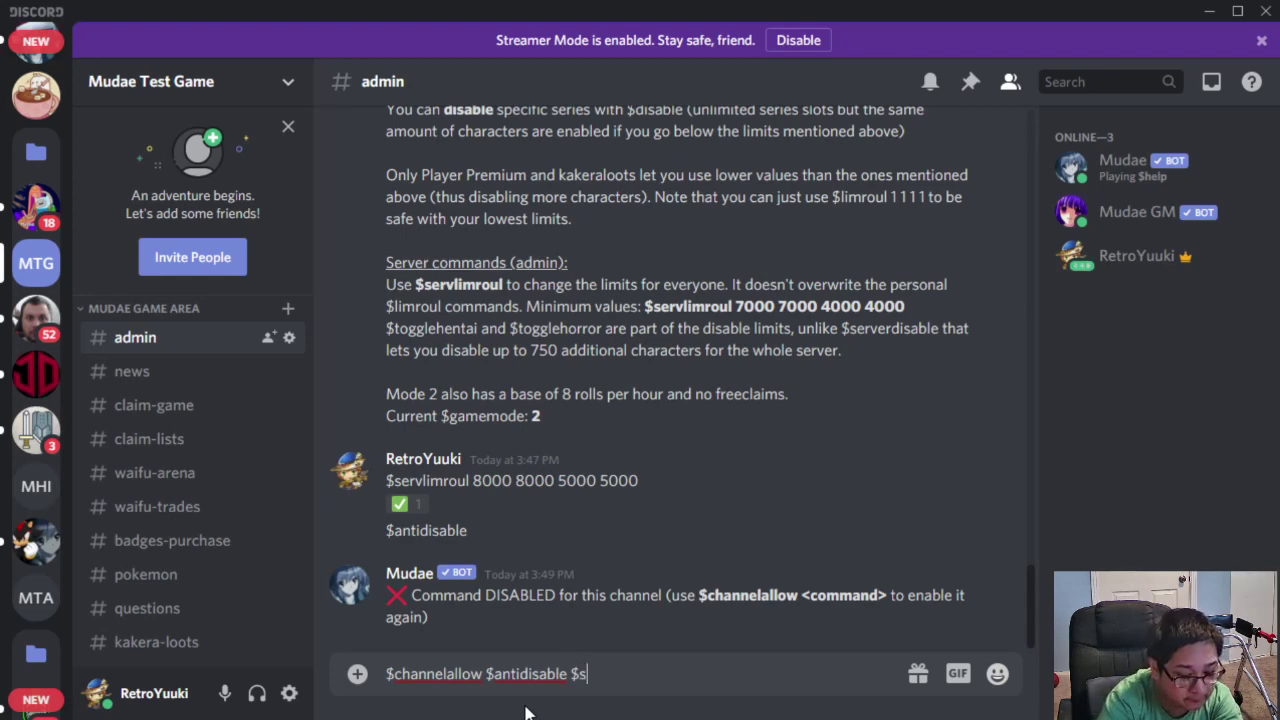
text(able)
key(Return)
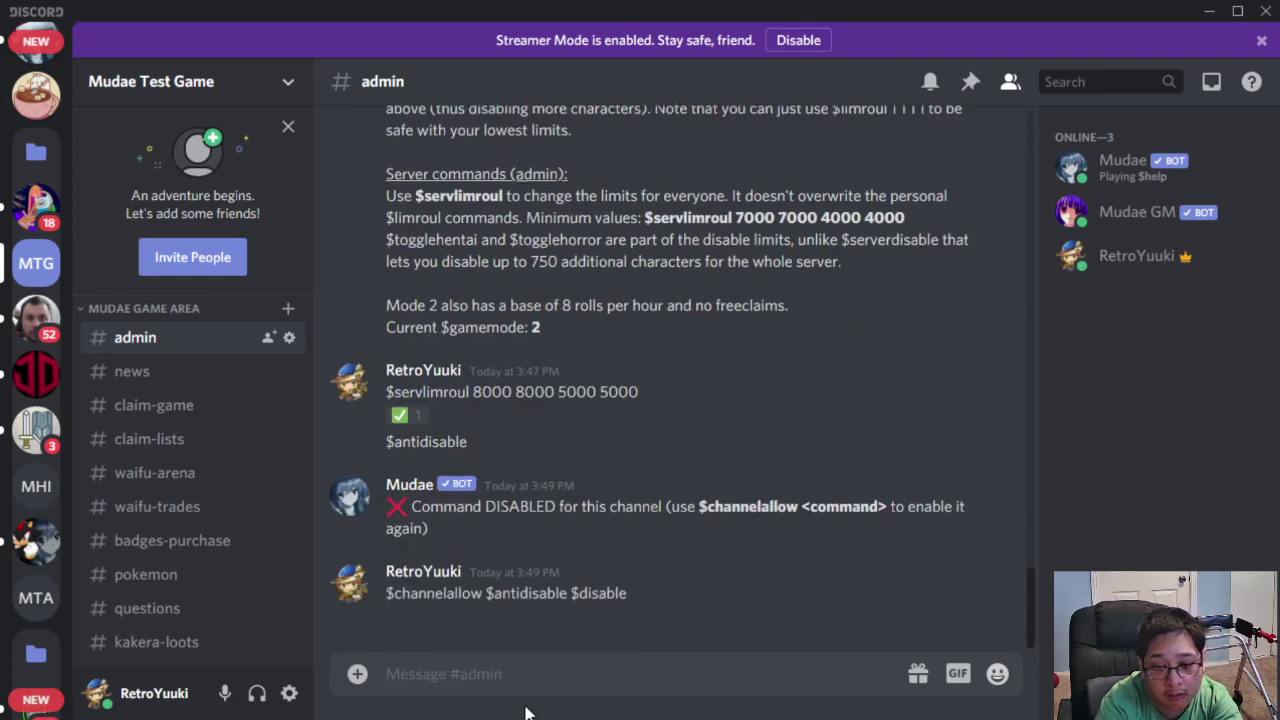
text(#)
key(BackSpace)
Step: Send $antidisable and $disable in #admin to get Mudae's usage help for each
text($)
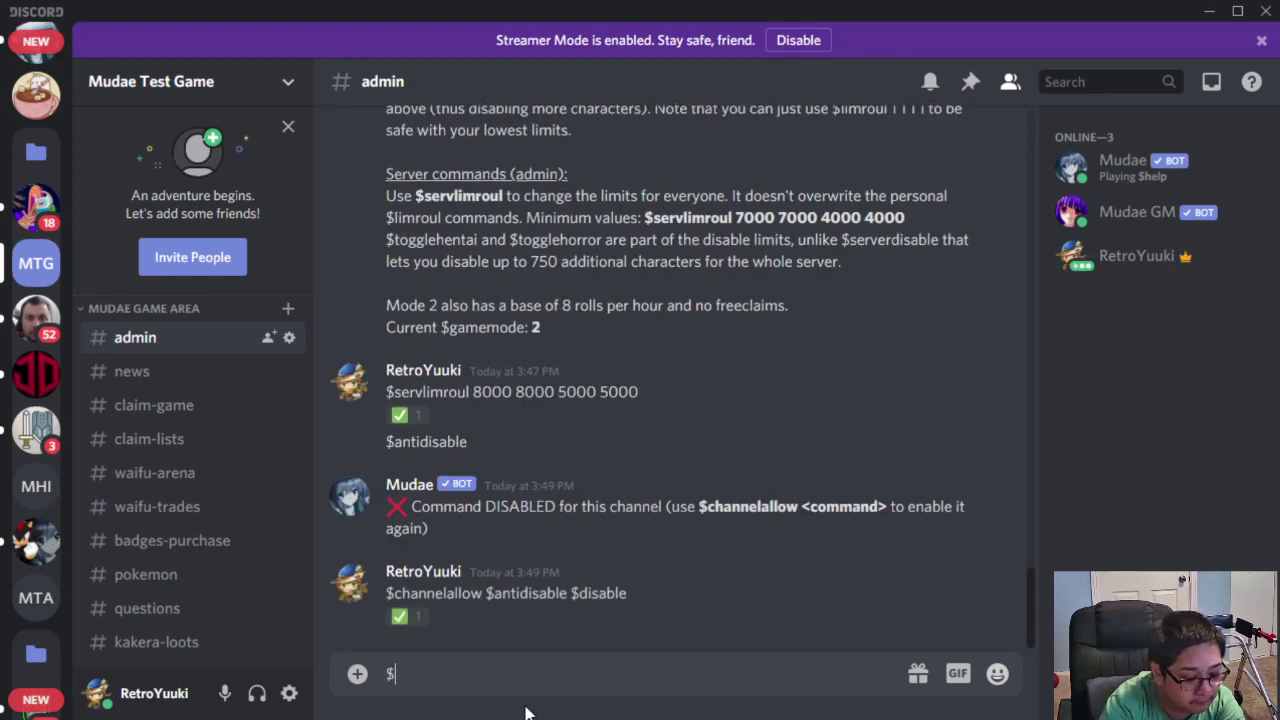
text(antid)
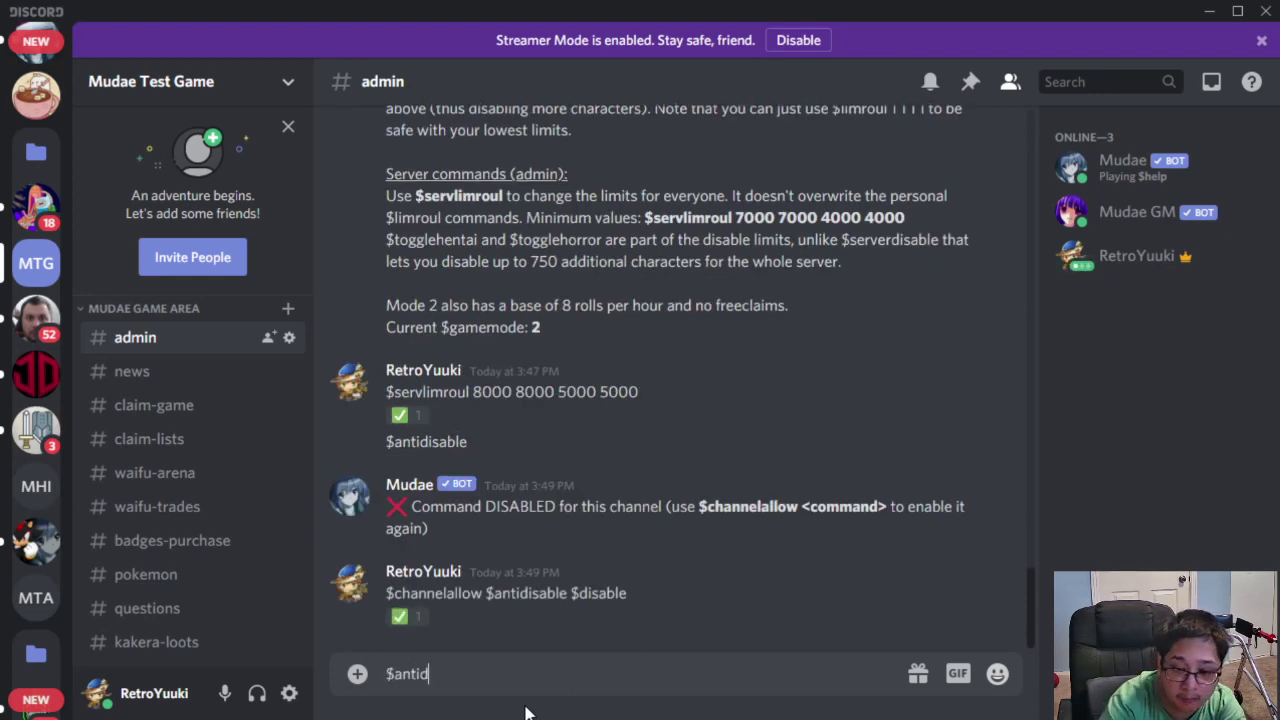
text(isable)
key(Return)
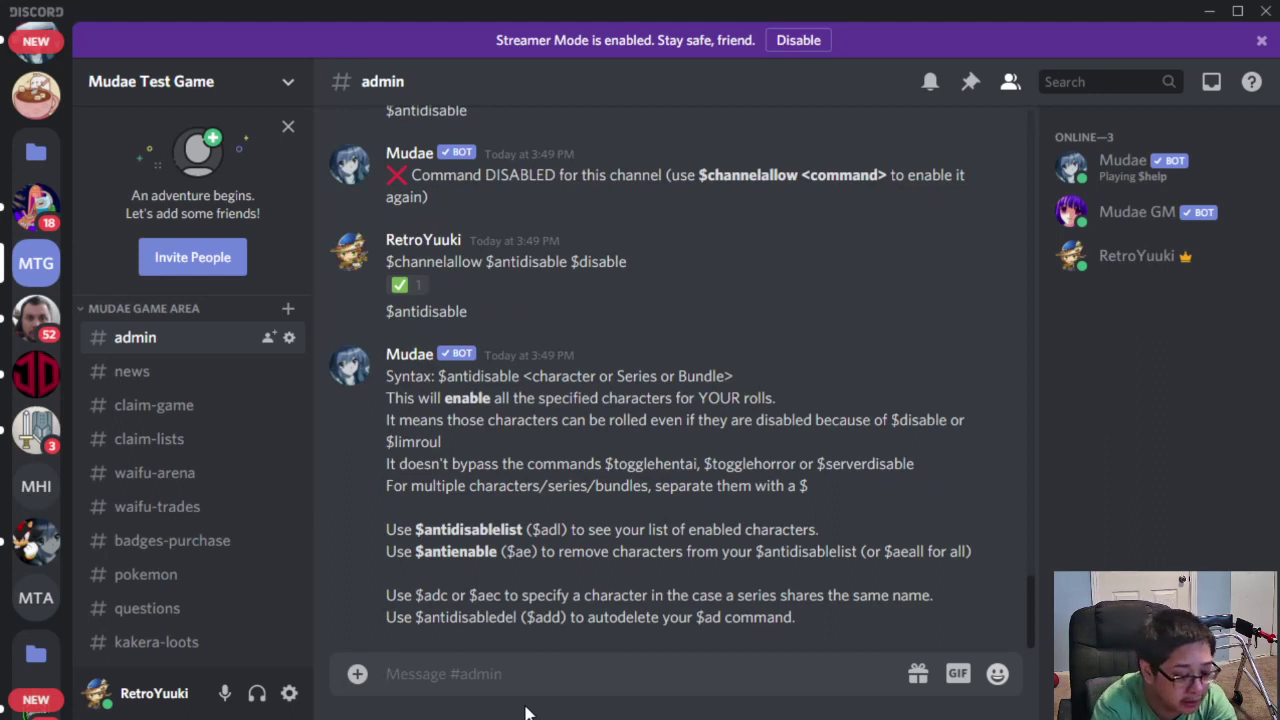
text($d)
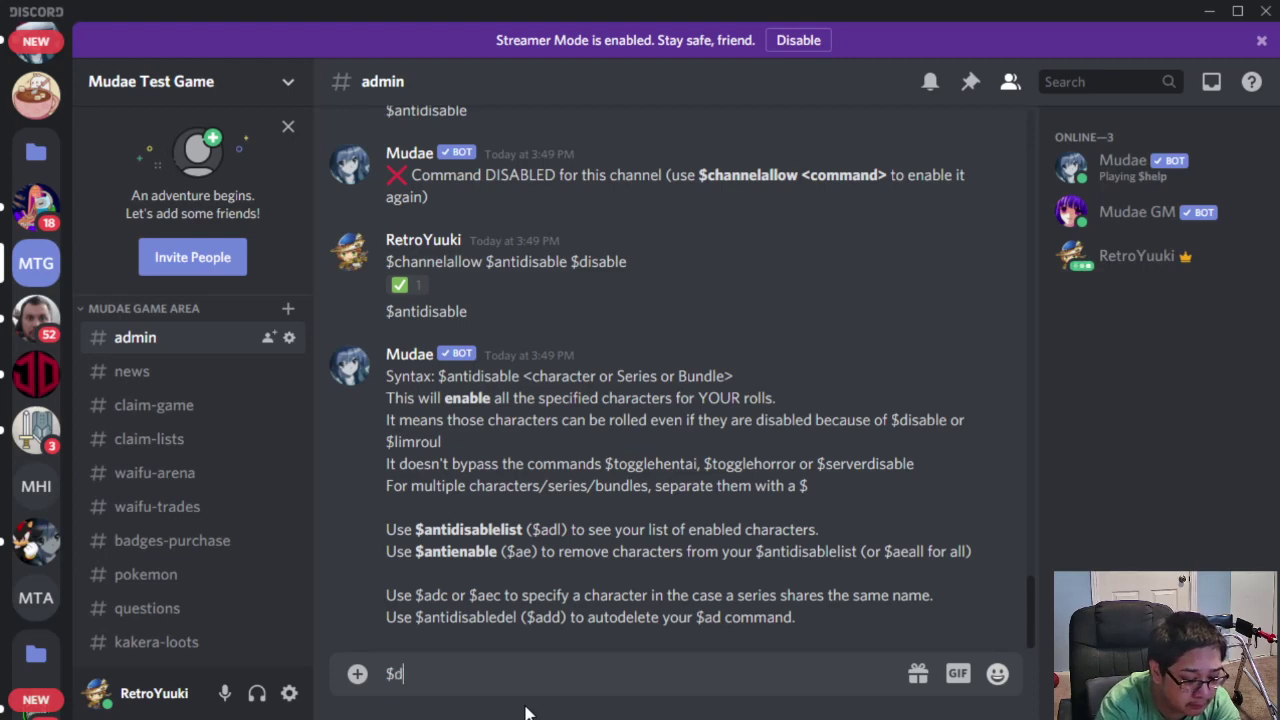
text(isable)
key(Return)
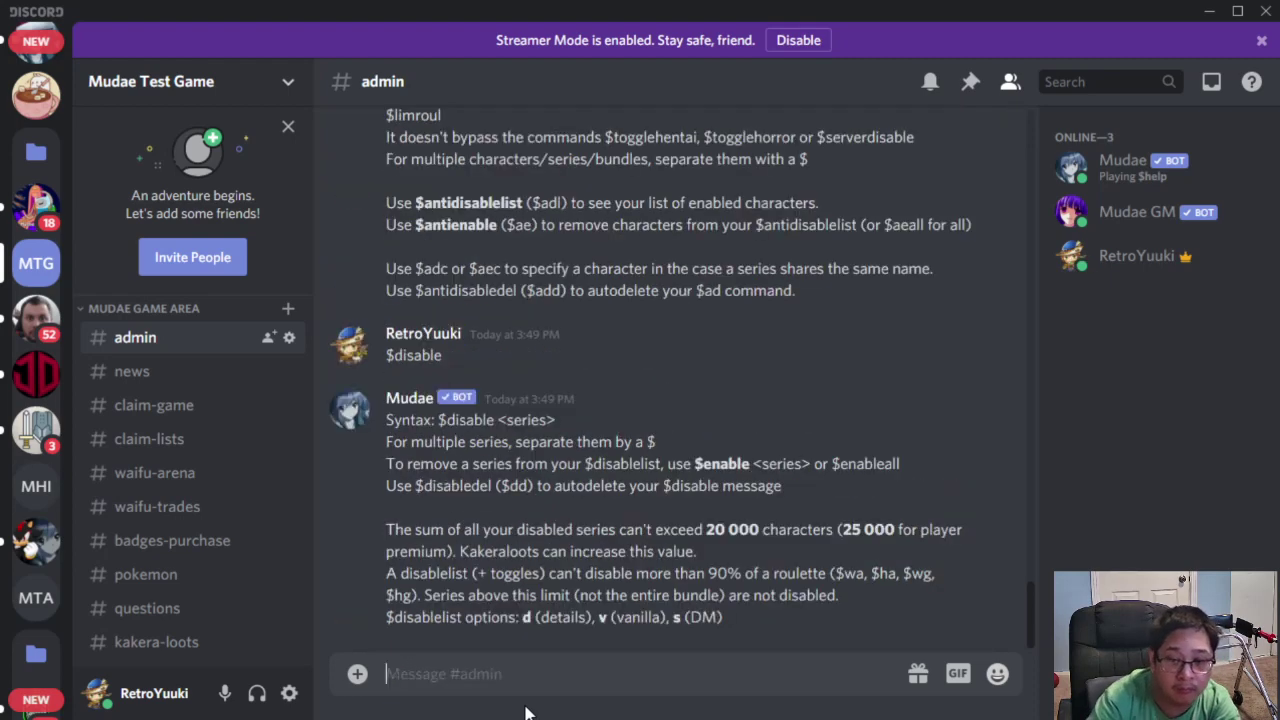